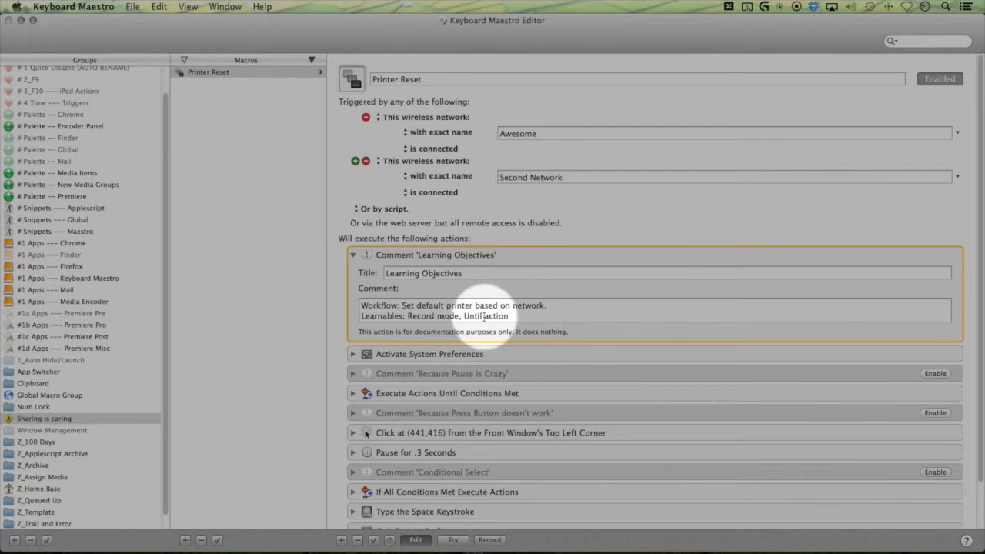
key(alt+super)
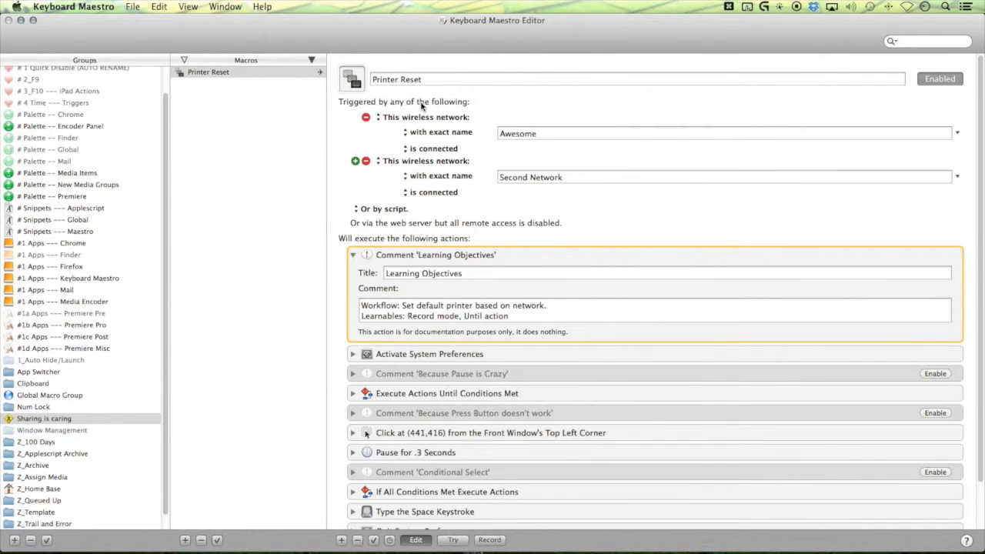
key(alt+super)
key(alt+super)
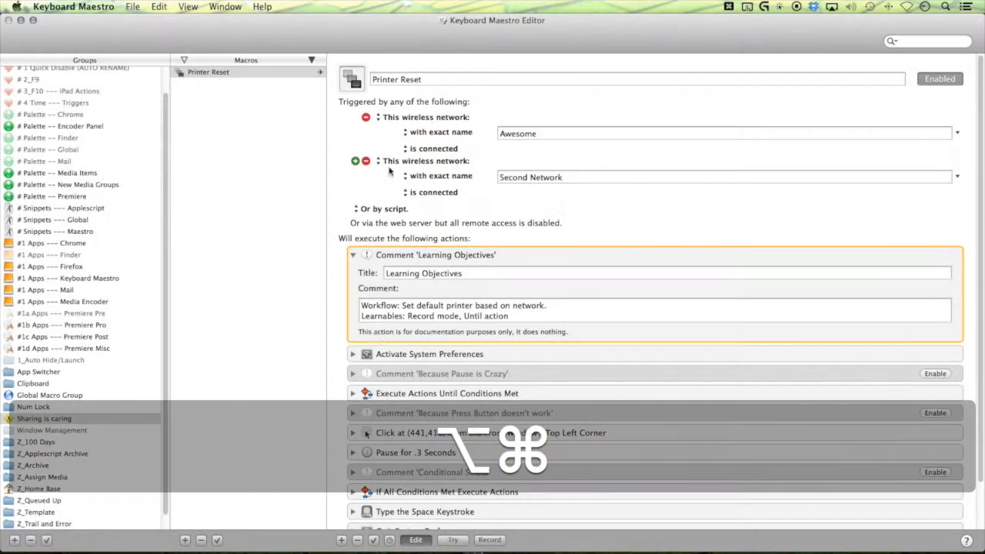
scroll(593, 346, down, 3)
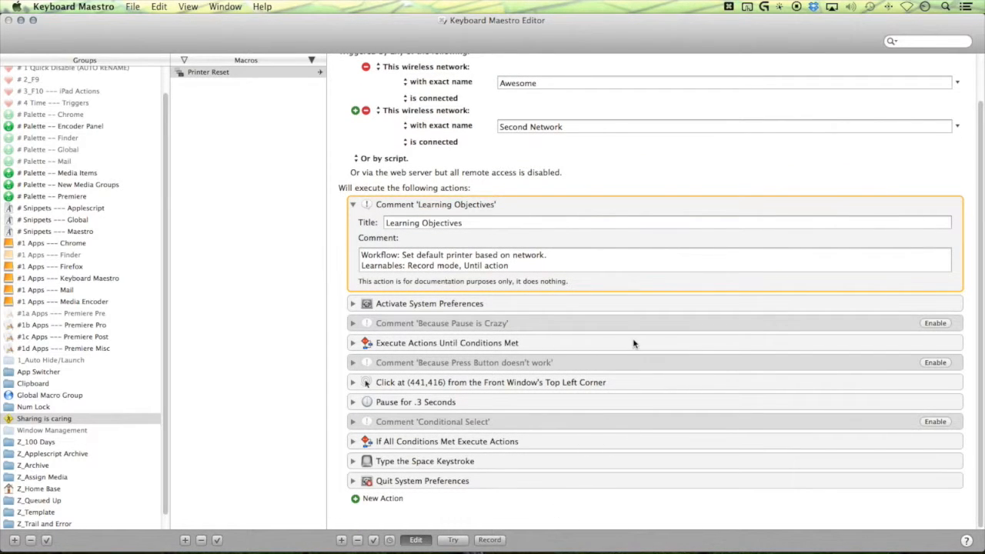
Step: Create a new macro named "test" and give it the hot key trigger F10
key(super+n)
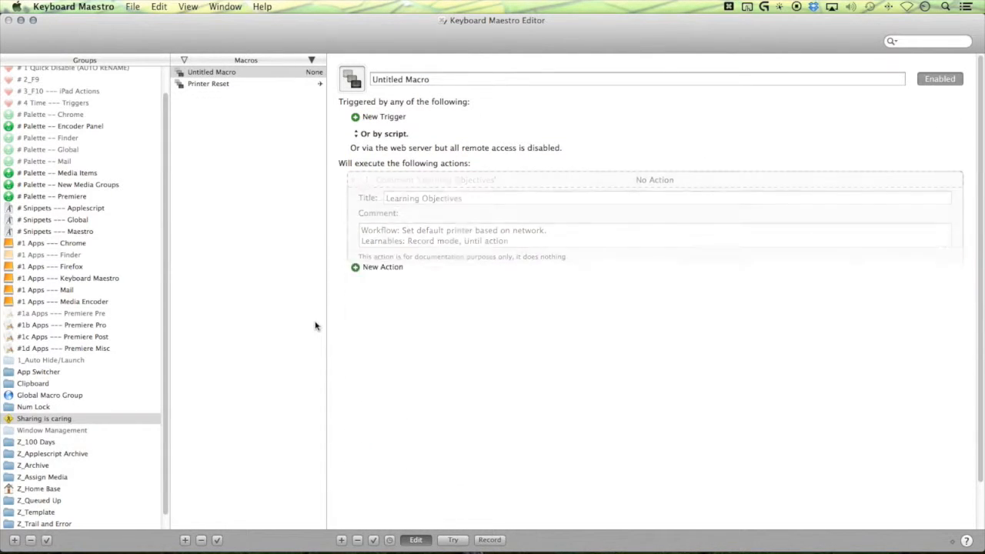
text(test)
click(356, 117)
click(331, 121)
key(F10)
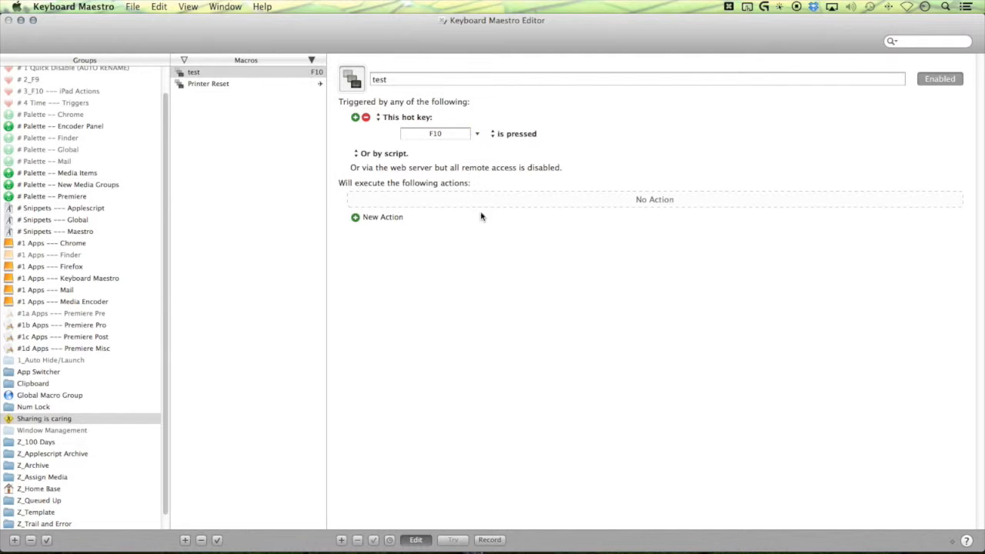
Step: Start recording actions into the test macro and open the Printers & Scanners pane of System Preferences
key(super+r)
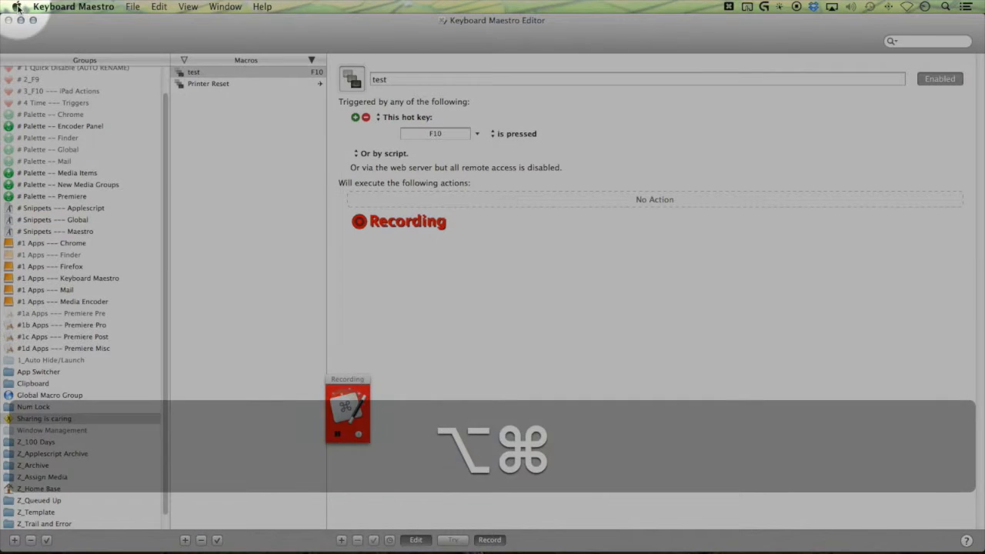
click(19, 9)
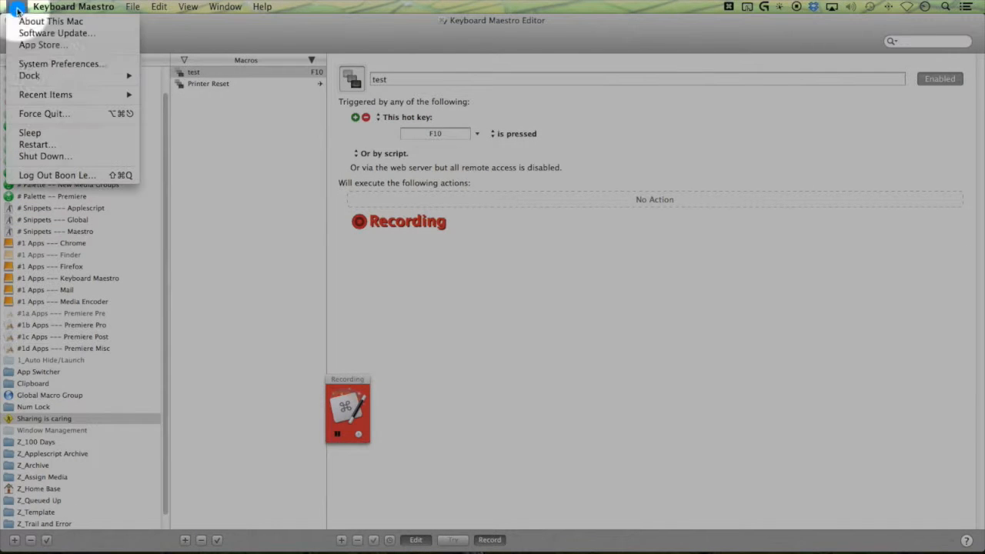
click(50, 66)
click(281, 159)
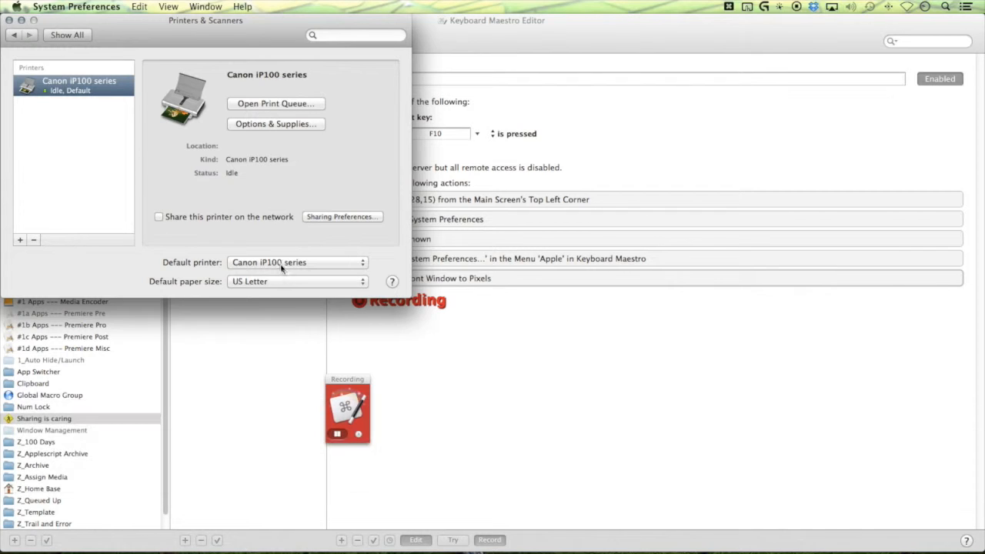
Step: With recording paused, switch the default printer between Canon iP100 series and Last Printer Used, ending on Last Printer Used
click(281, 262)
click(273, 248)
click(276, 263)
click(276, 280)
click(277, 263)
click(275, 244)
click(257, 262)
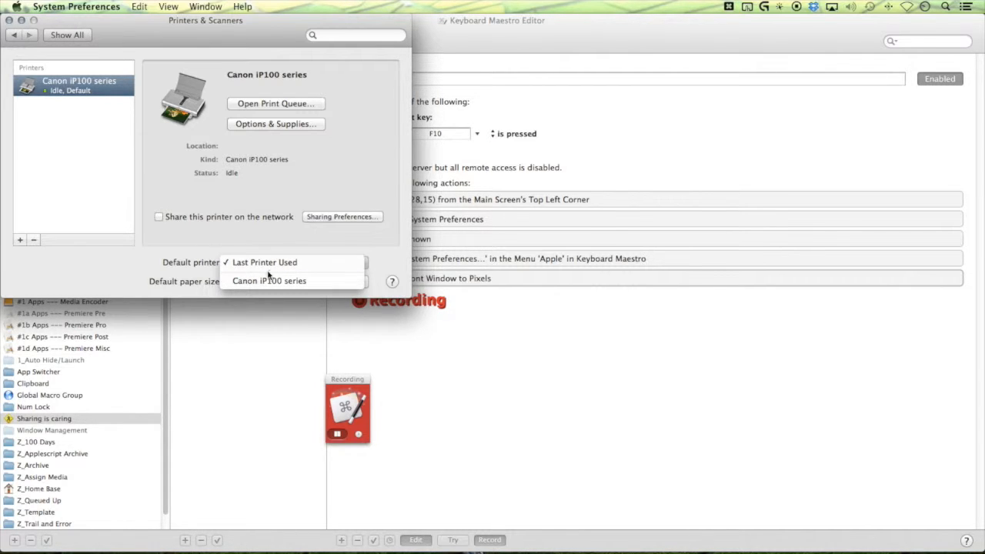
click(278, 260)
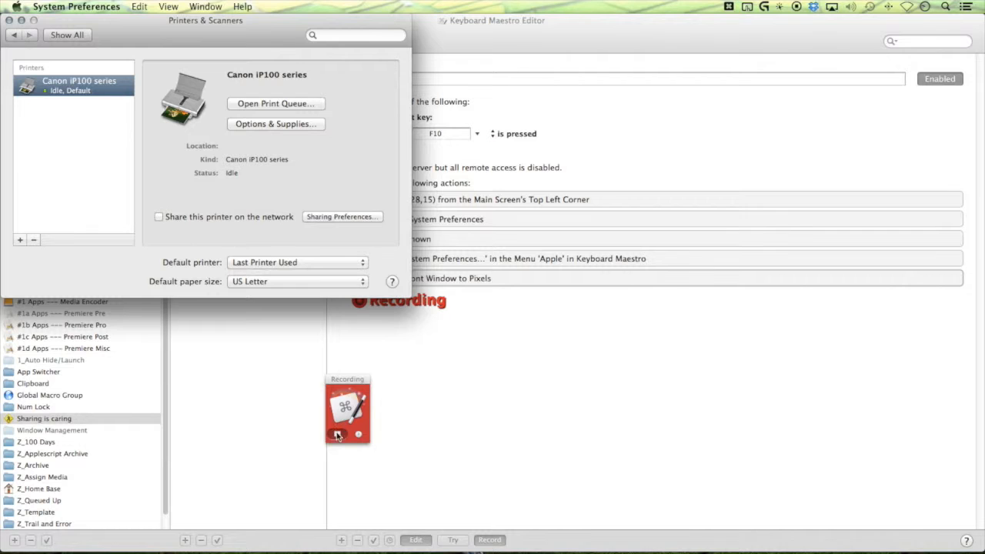
Step: Record choosing Canon iP100 series as default printer with two Down Arrow keystrokes and a Space keystroke, and quit System Preferences
click(292, 264)
key(Down)
key(Down)
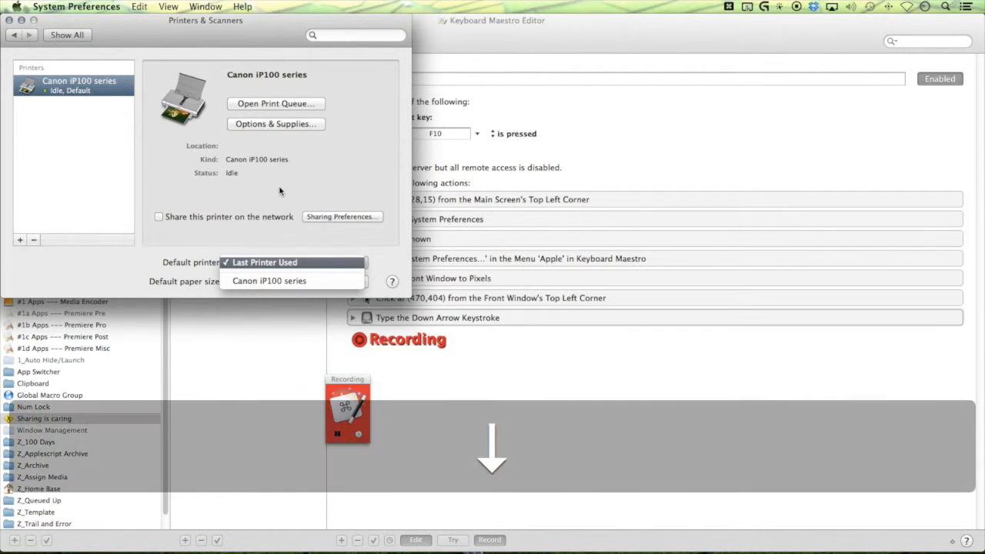
key(space)
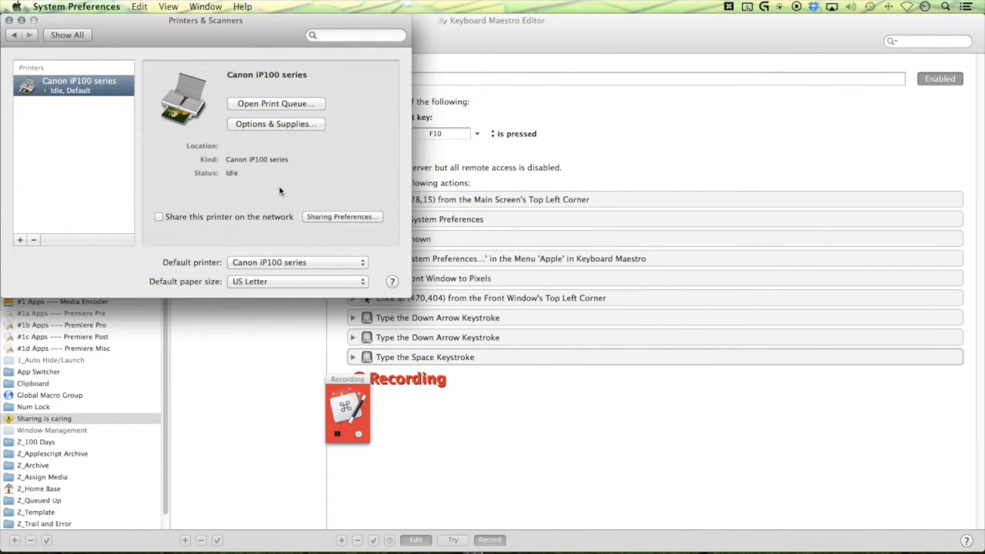
key(super)
key(super+q)
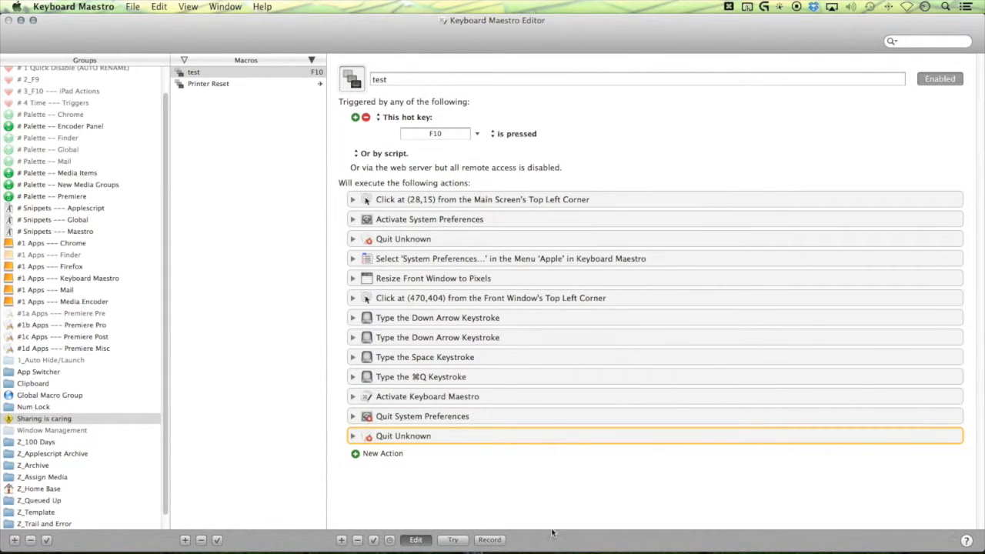
Step: Delete the recorded Click at (28,15), first Quit Unknown, Select 'System Preferences...' and Resize Front Window actions from the test macro
click(464, 201)
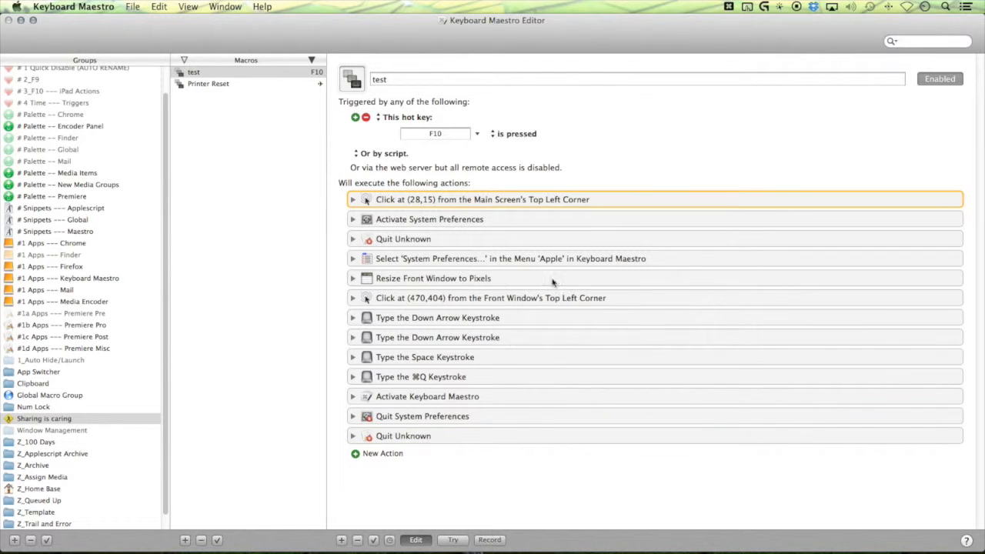
key(BackSpace)
click(433, 220)
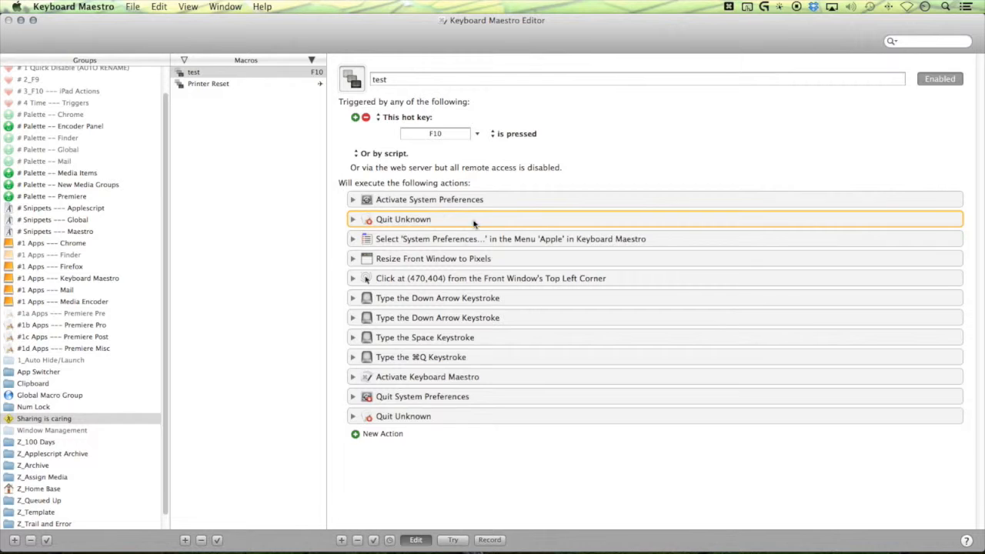
key(BackSpace)
click(436, 218)
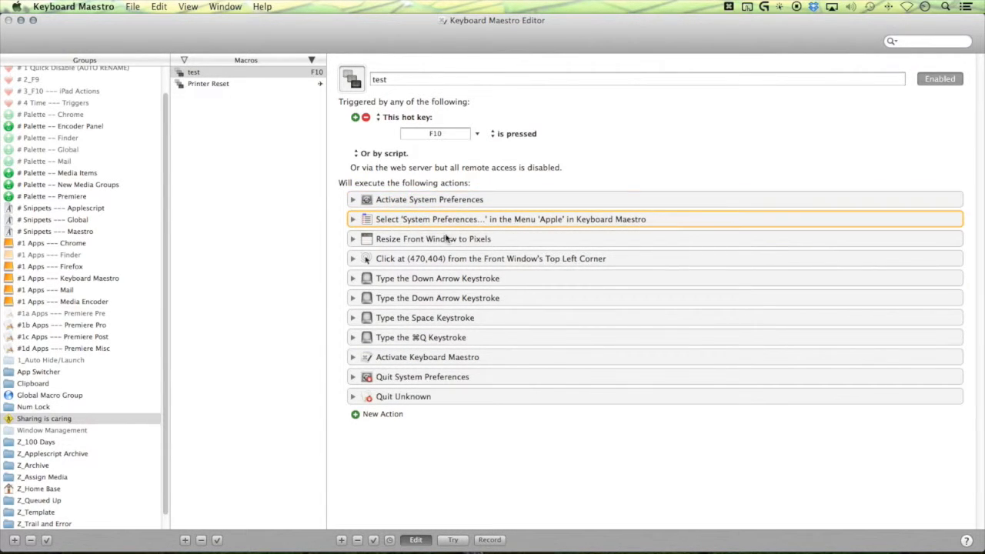
key(BackSpace)
click(430, 221)
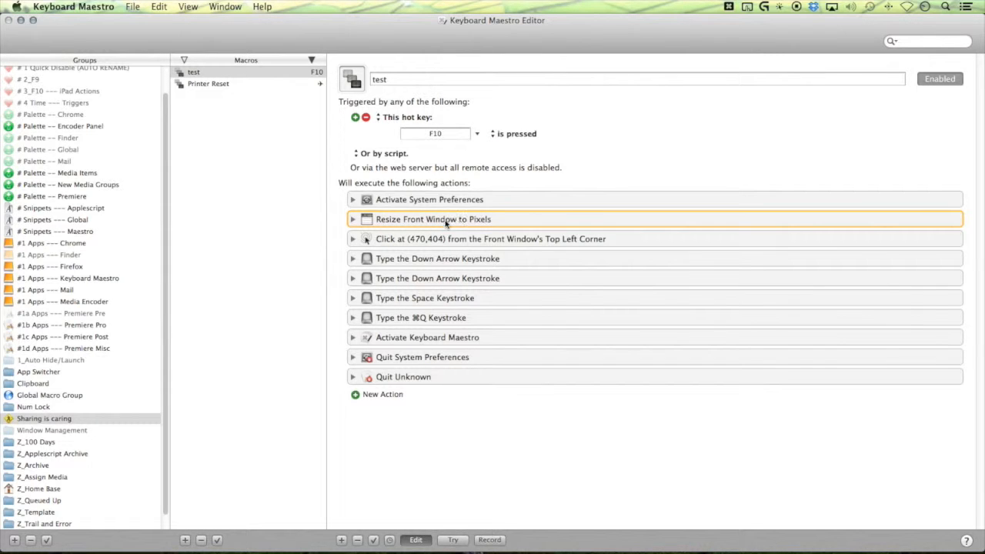
key(BackSpace)
Step: Delete the Type the ⌘Q Keystroke, Activate Keyboard Maestro and remaining Quit Unknown actions from the macro
click(428, 300)
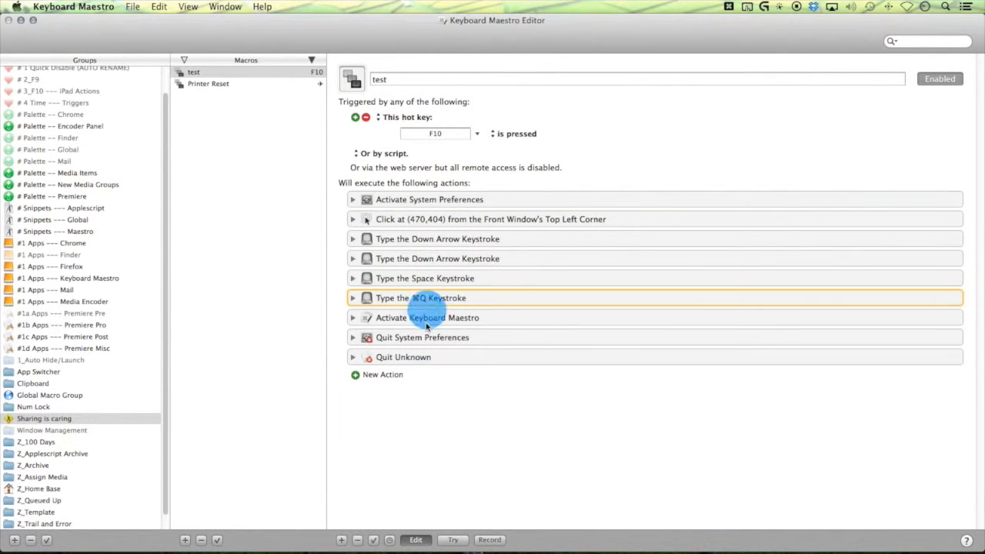
key(BackSpace)
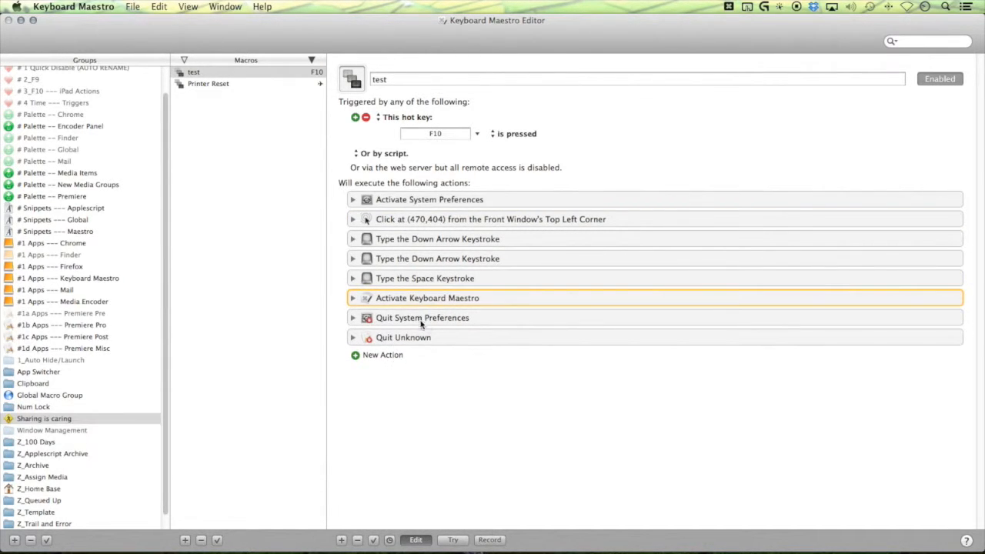
key(BackSpace)
click(409, 298)
click(416, 318)
key(BackSpace)
Step: In System Preferences, view the Sound pane, go back to all preferences, and return to the Keyboard Maestro editor
click(477, 219)
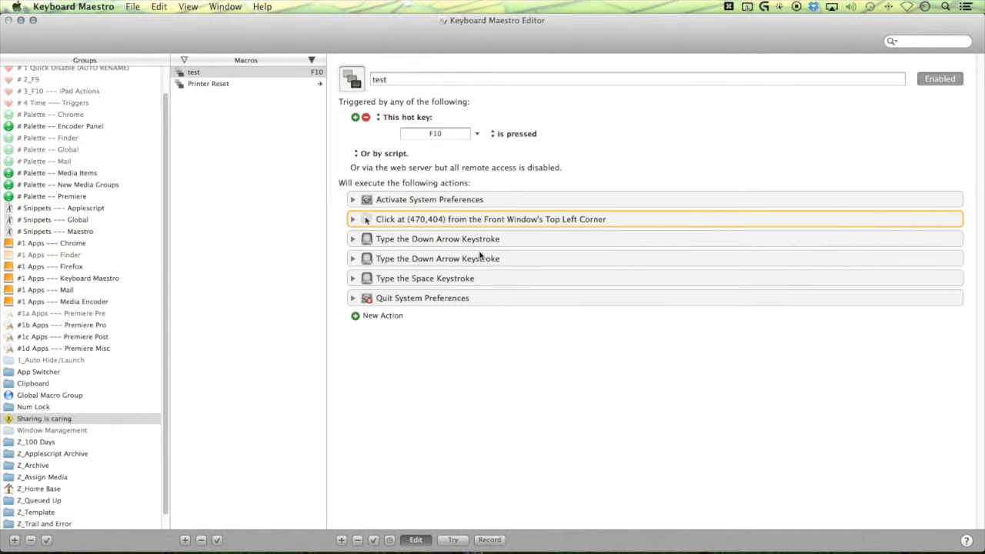
key(super+shift+t)
key(super+Tab)
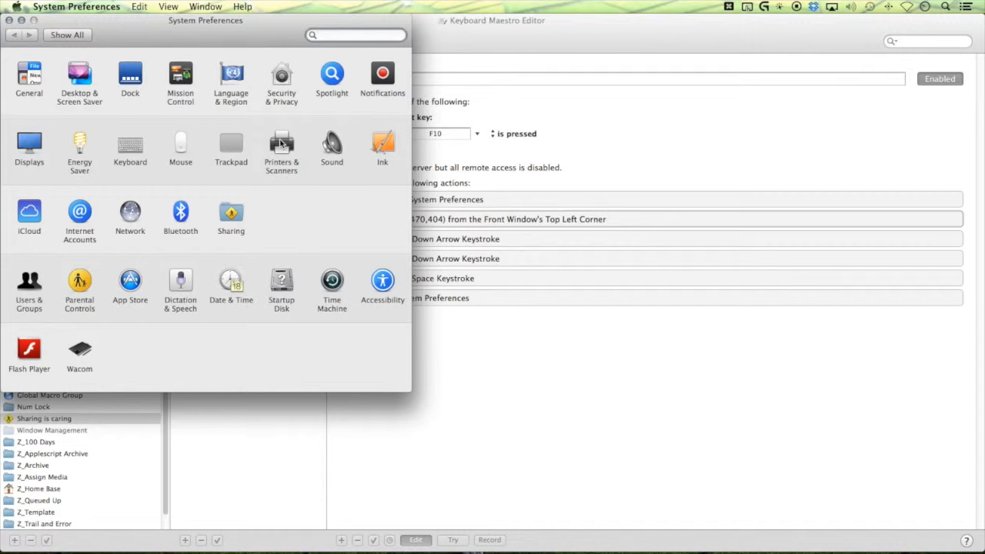
click(332, 146)
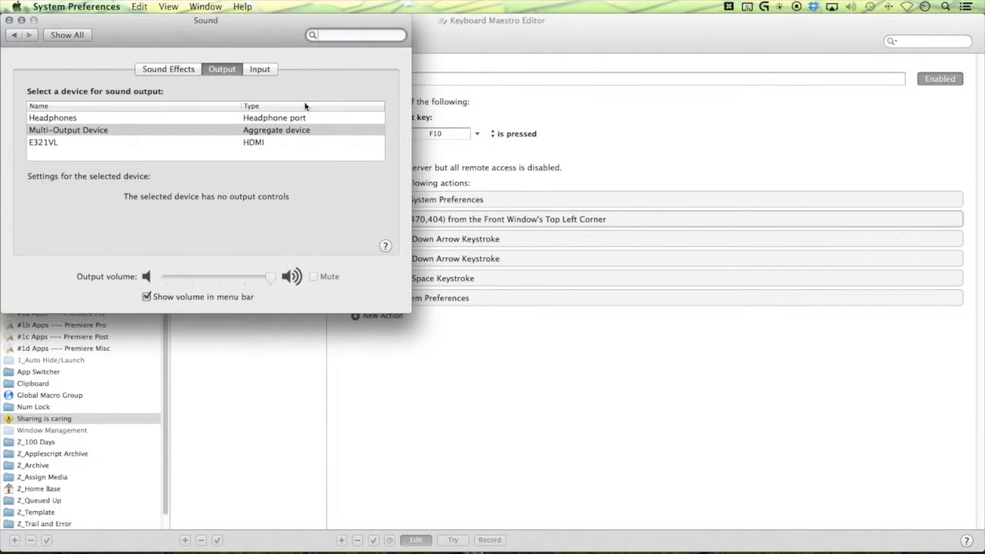
click(68, 35)
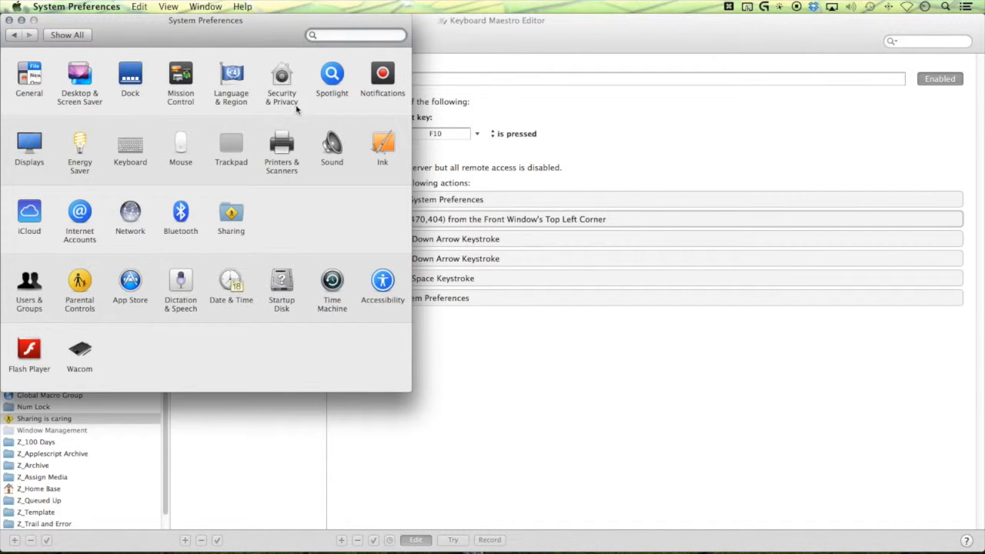
click(169, 7)
click(545, 397)
click(545, 398)
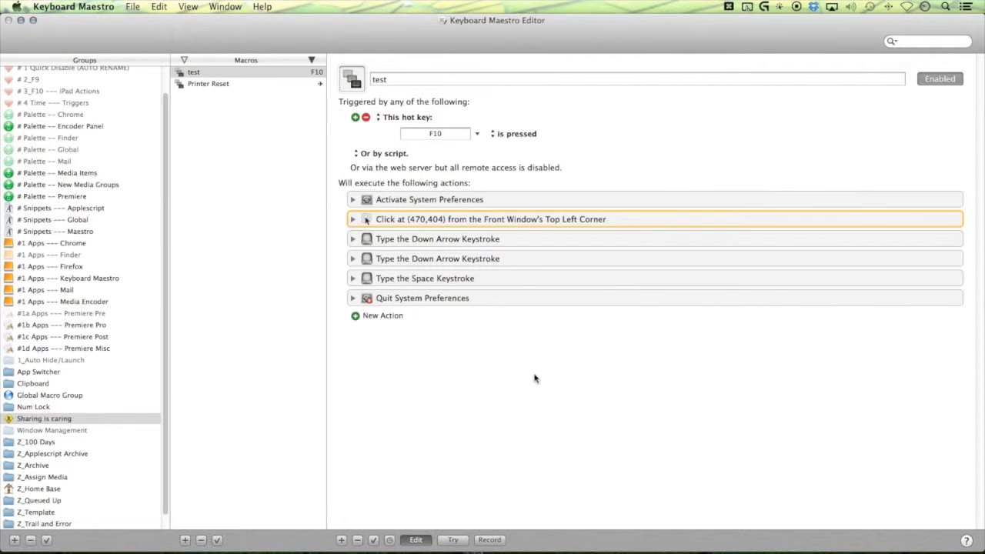
Step: Record a menu selection that opens Printers & Scanners in System Preferences, and stop the recording
key(super+r)
key(super+Tab)
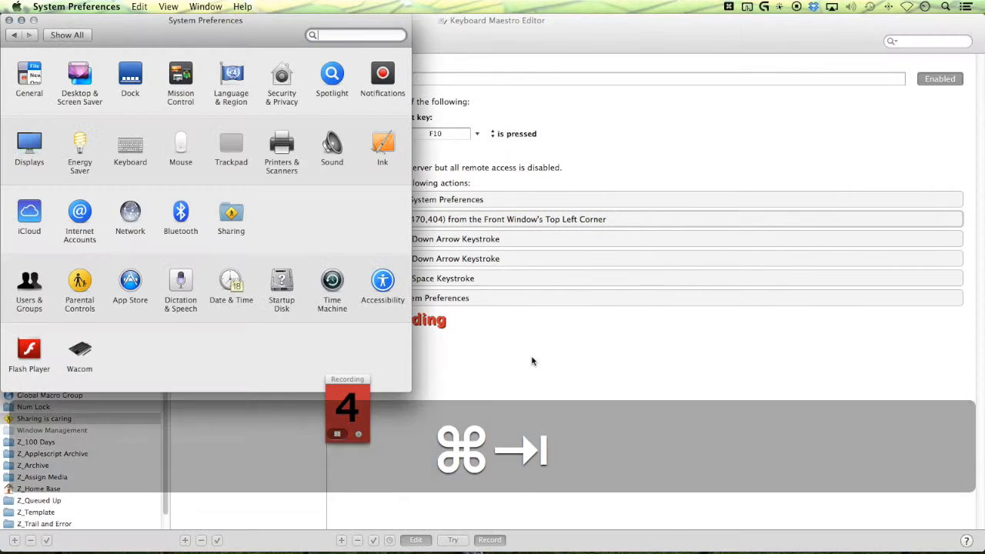
click(168, 6)
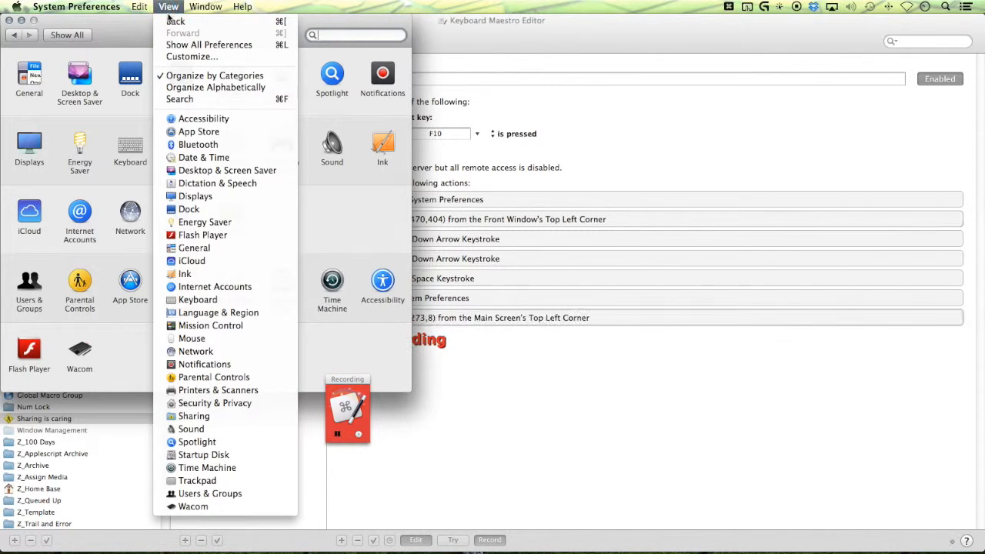
click(224, 390)
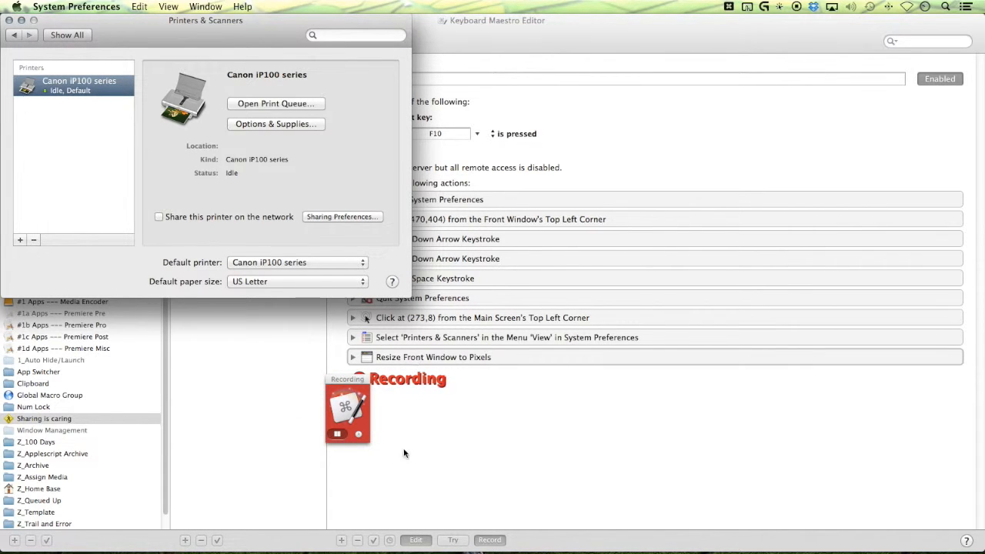
click(357, 408)
Step: Delete the recorded Click at (273,8) and Resize Front Window actions, and move Select 'Printers & Scanners' directly below Activate System Preferences
shift+click(450, 340)
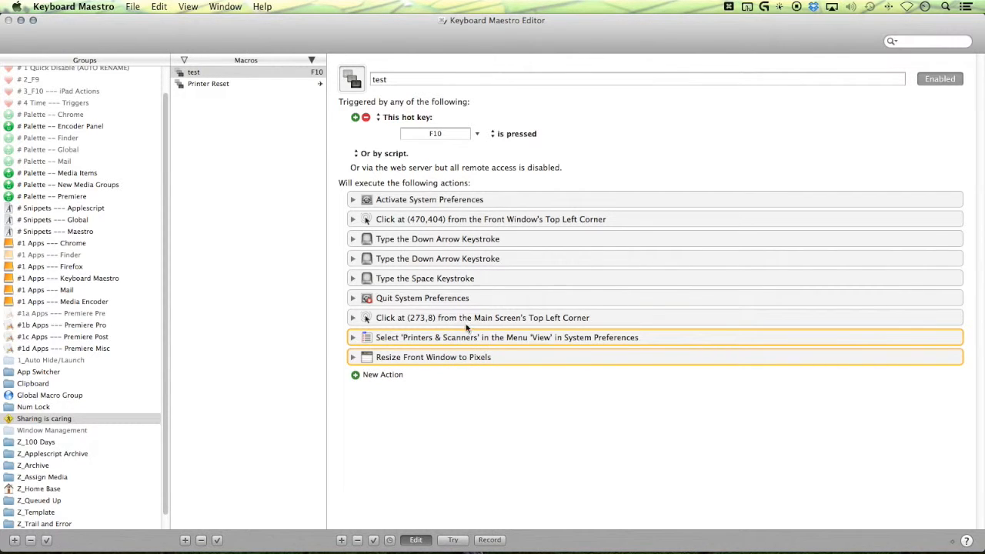
click(466, 325)
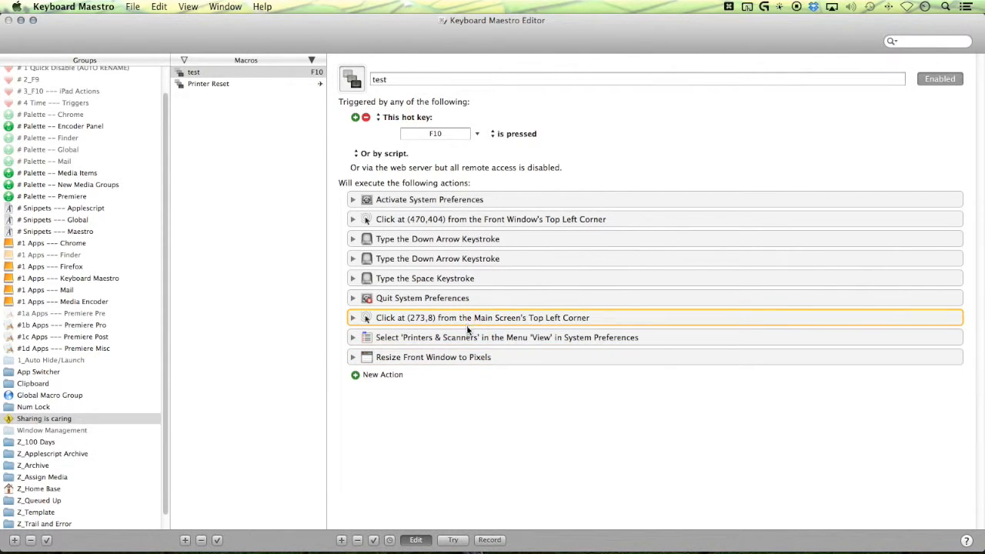
key(BackSpace)
key(BackSpace)
drag(433, 322, 464, 223)
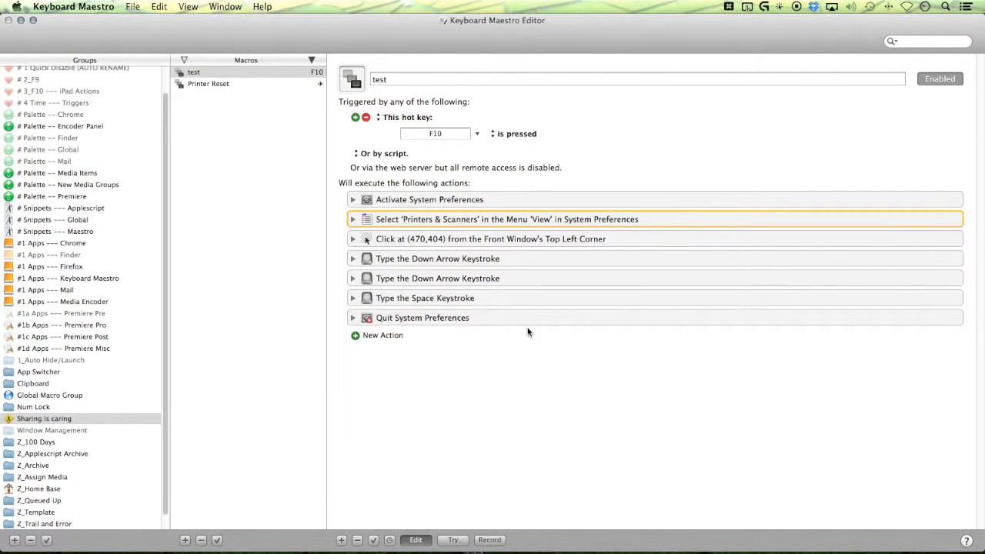
Step: Disable the Quit System Preferences action and test the macro twice with its hot key, quitting System Preferences after each run
click(466, 319)
key(ctrl+v)
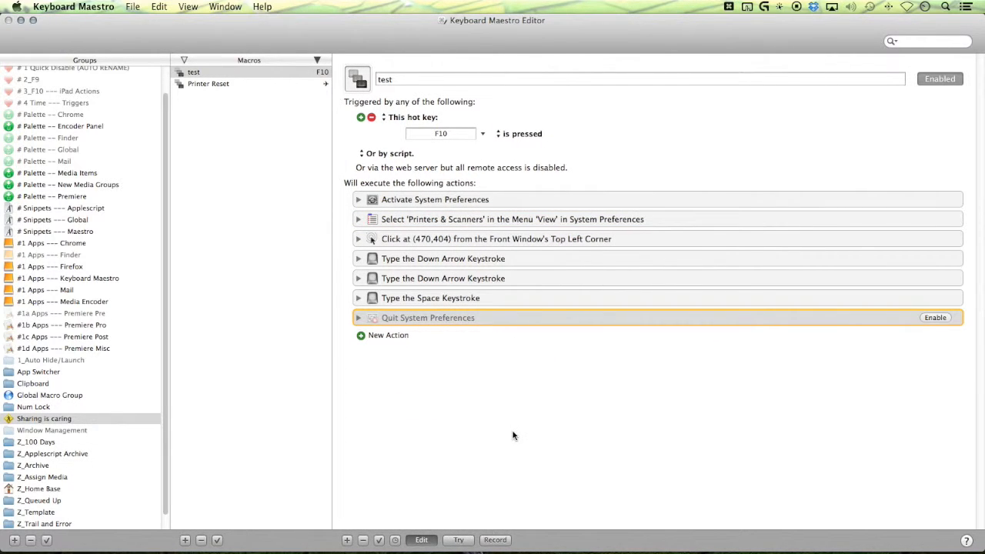
key(F10)
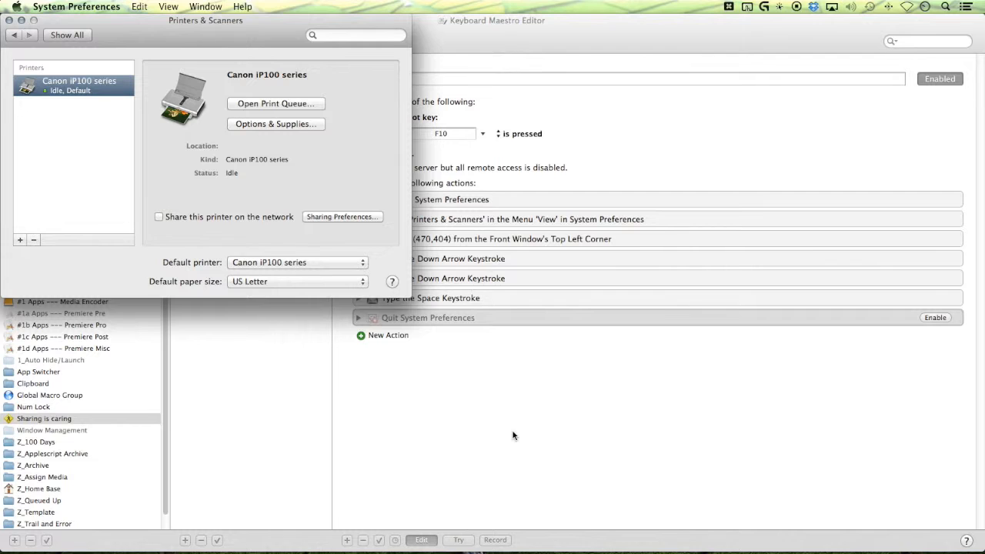
key(super+q)
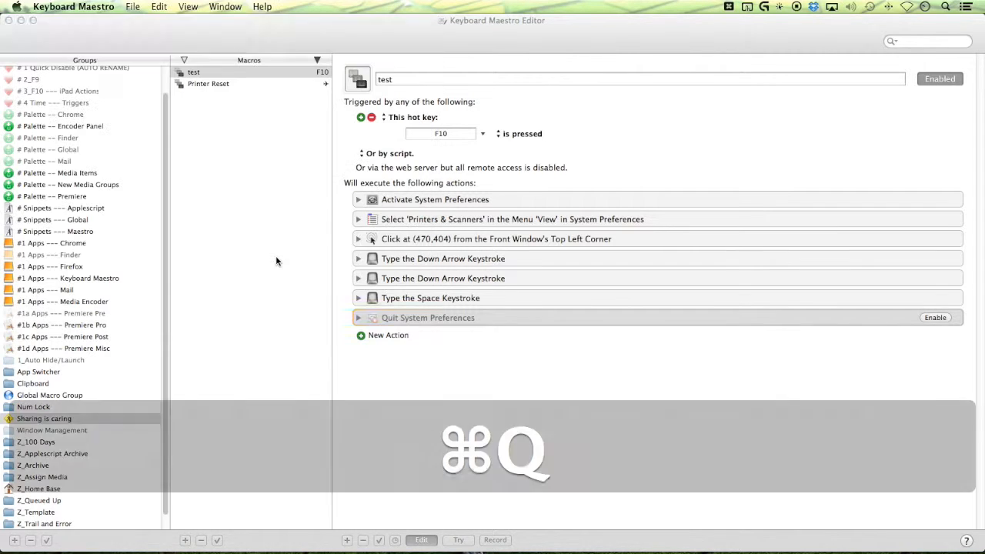
key(F10)
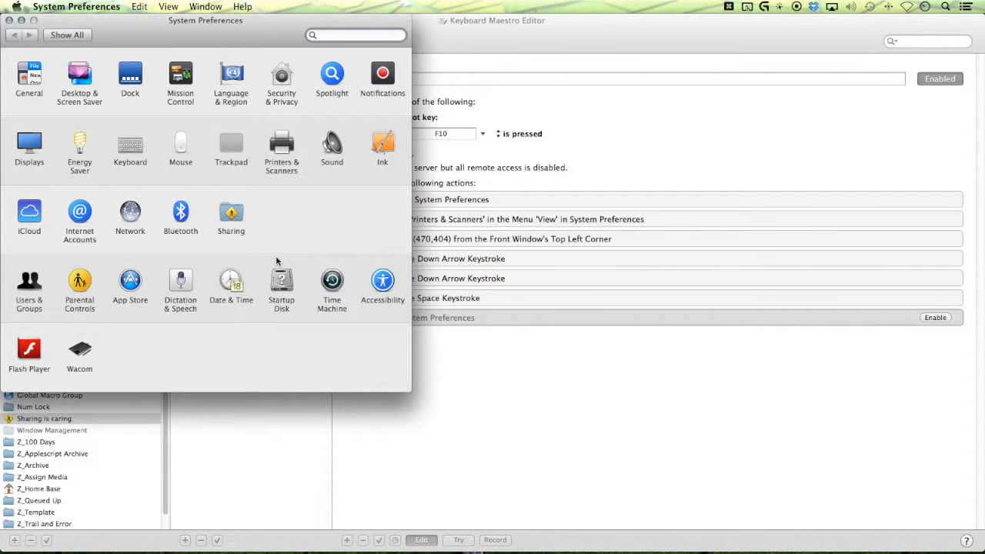
key(super+q)
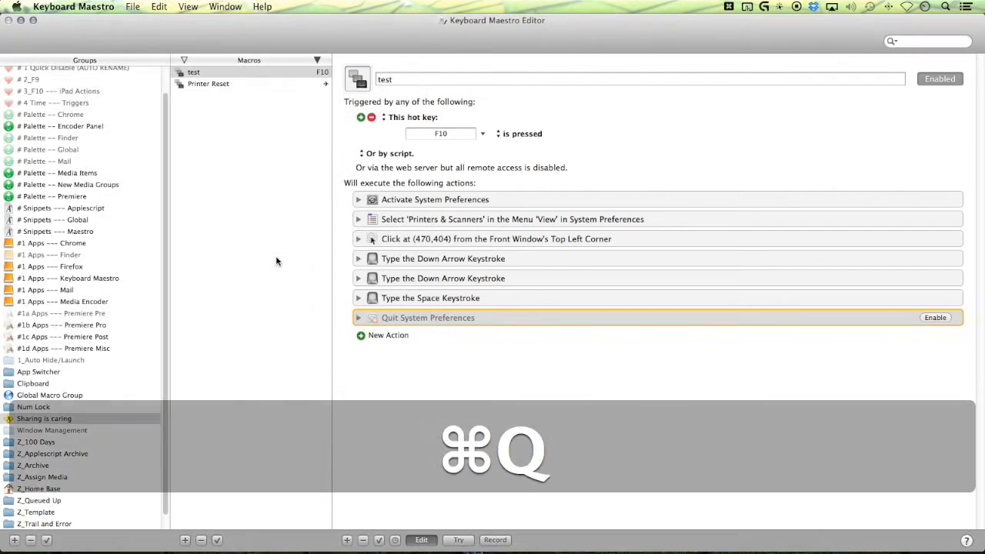
Step: Test the macro, quit System Preferences, and insert a Pause of .3 seconds directly below Activate System Preferences
key(F10)
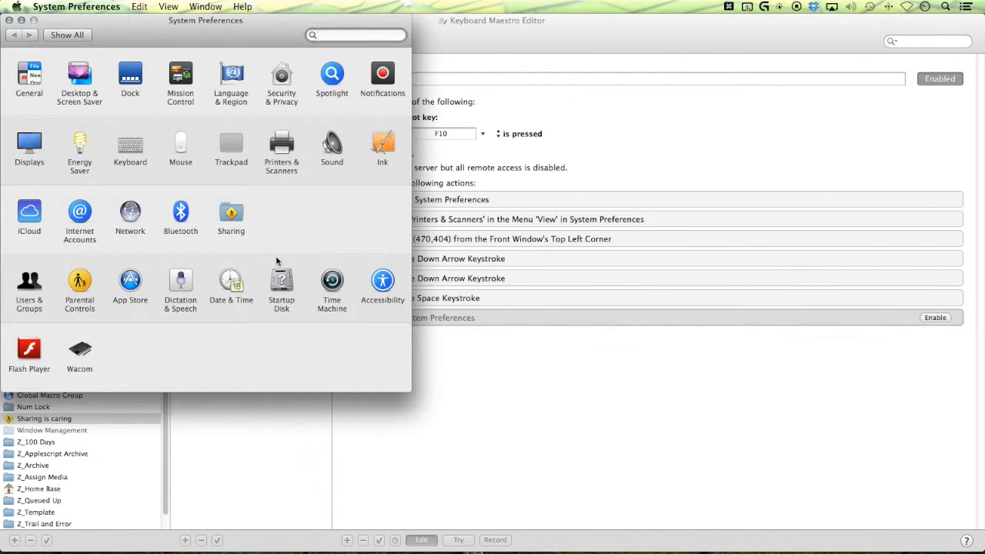
key(super+q)
click(442, 201)
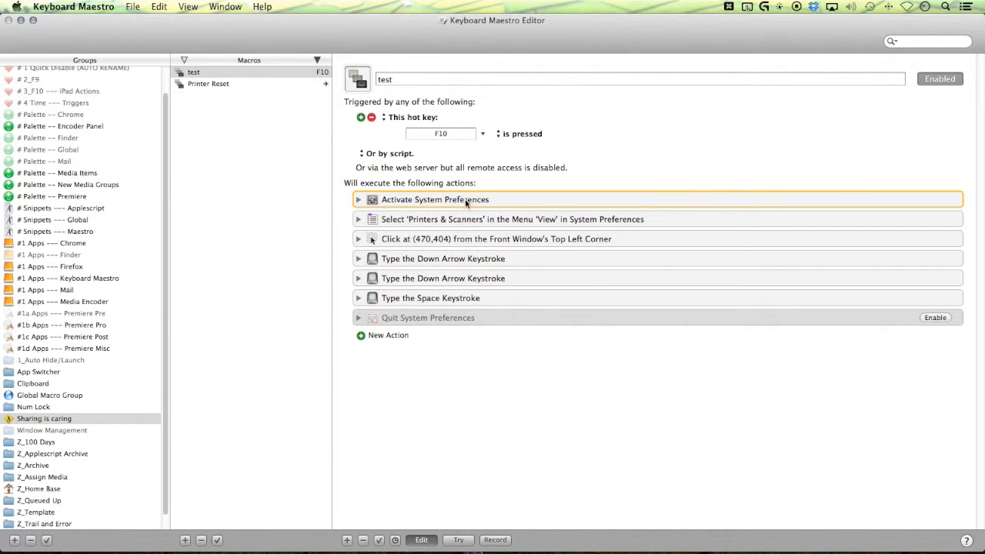
key(super+k)
drag(205, 225, 371, 236)
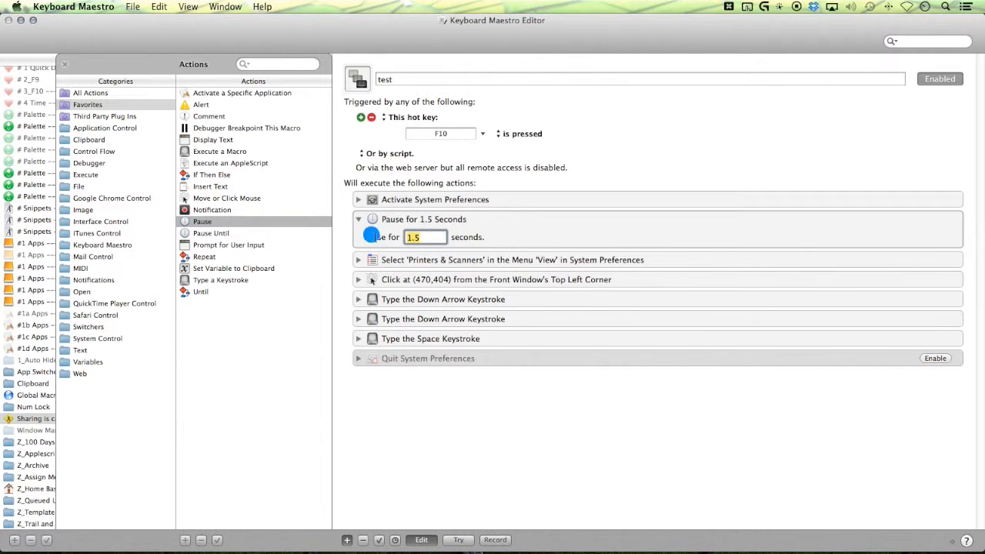
text(.3)
click(585, 436)
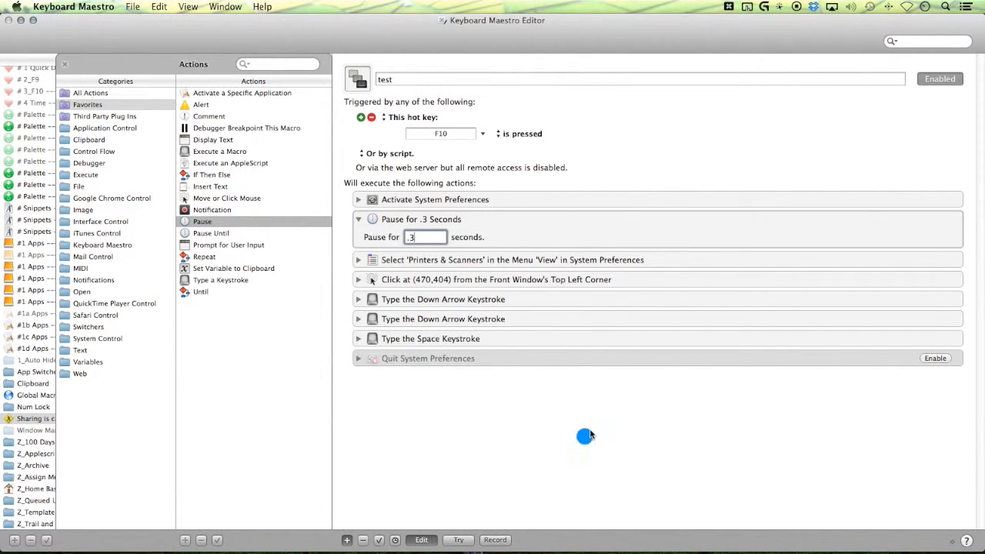
Step: Run the macro, set the pause to 1 second and run it again, quitting System Preferences after each test
key(F10)
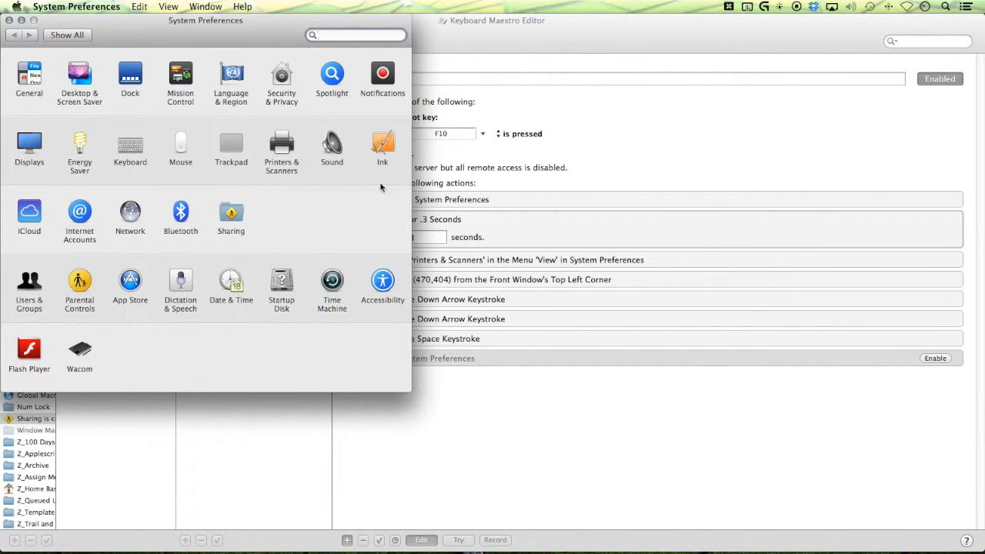
key(super+q)
double_click(425, 237)
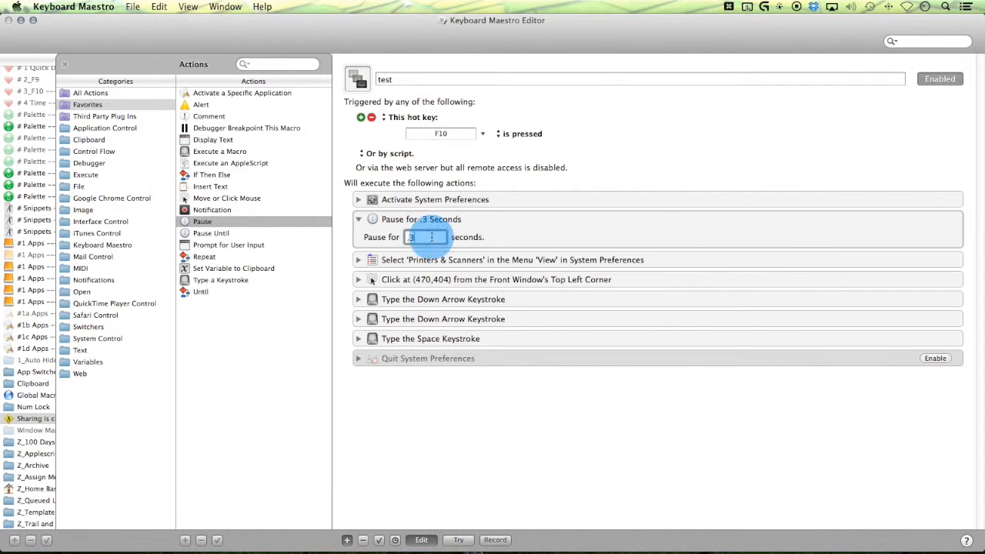
text(1)
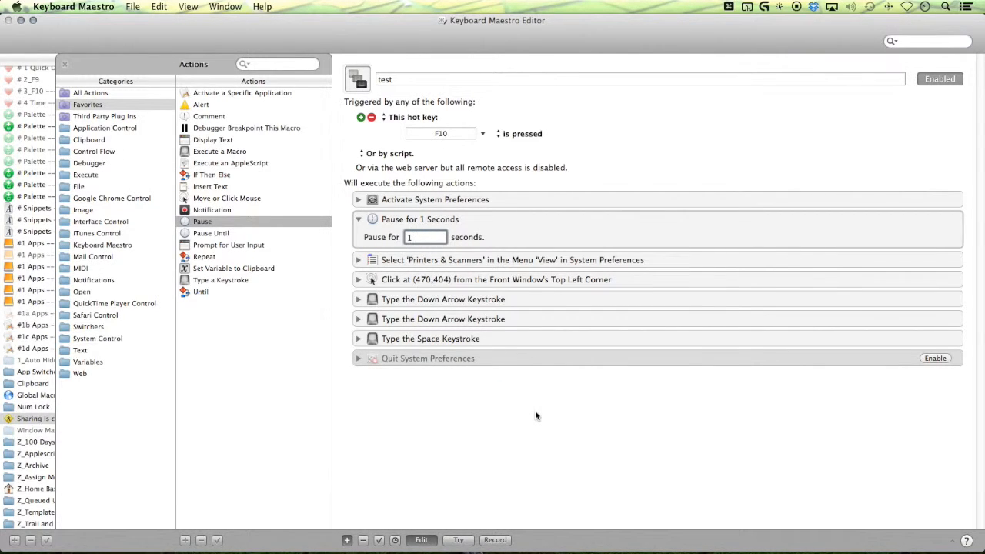
key(F10)
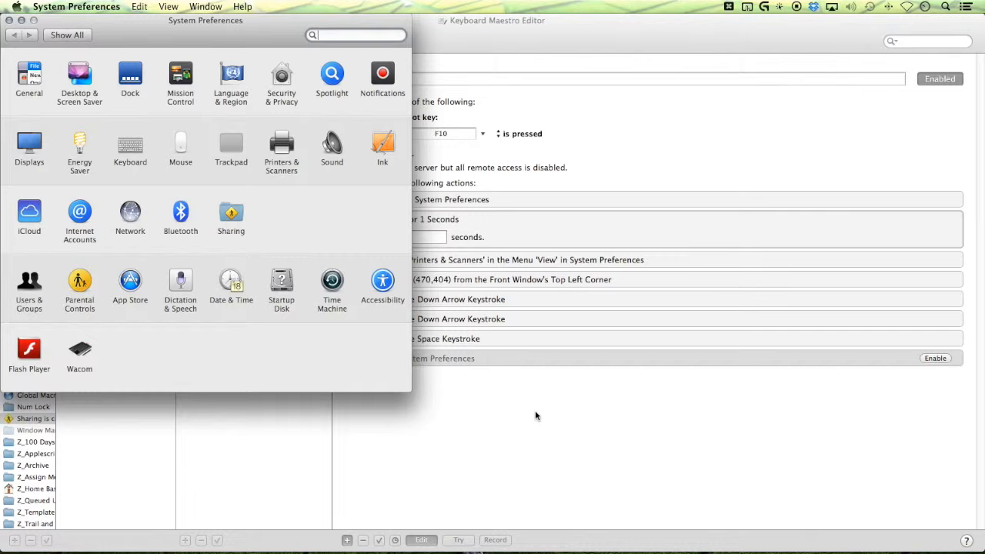
key(super+q)
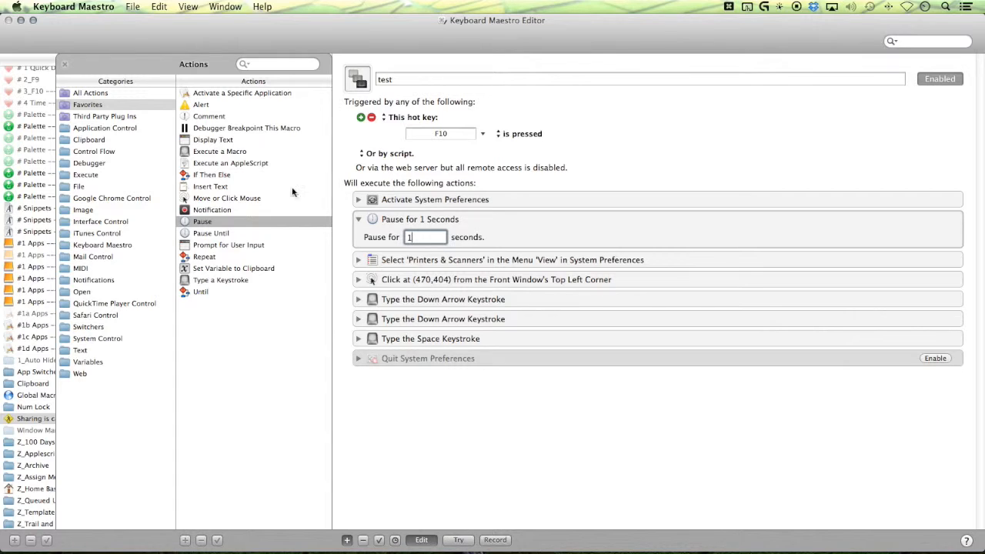
Step: Insert an Until action below Activate System Preferences and move the Select 'Printers & Scanners' menu action inside it
click(201, 292)
drag(201, 292, 472, 220)
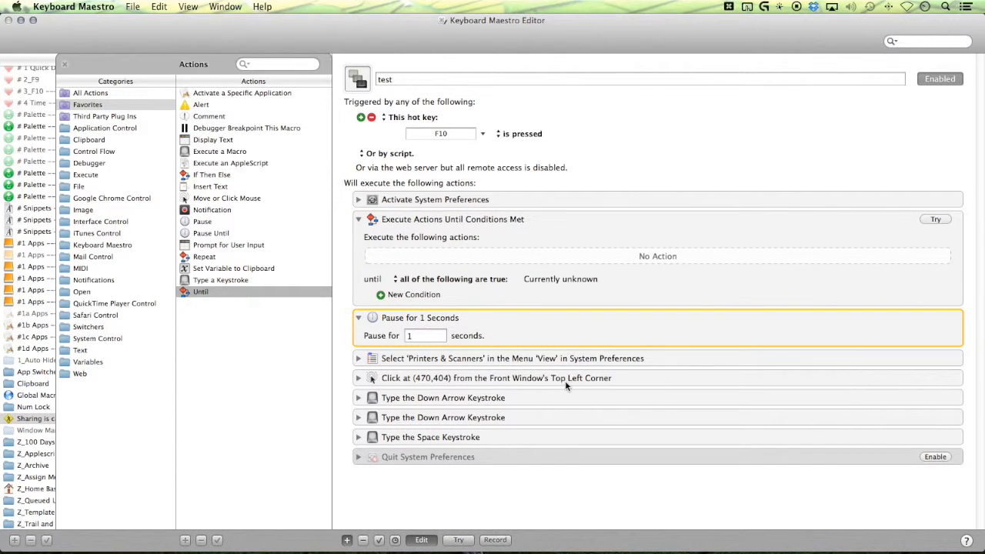
drag(510, 356, 500, 256)
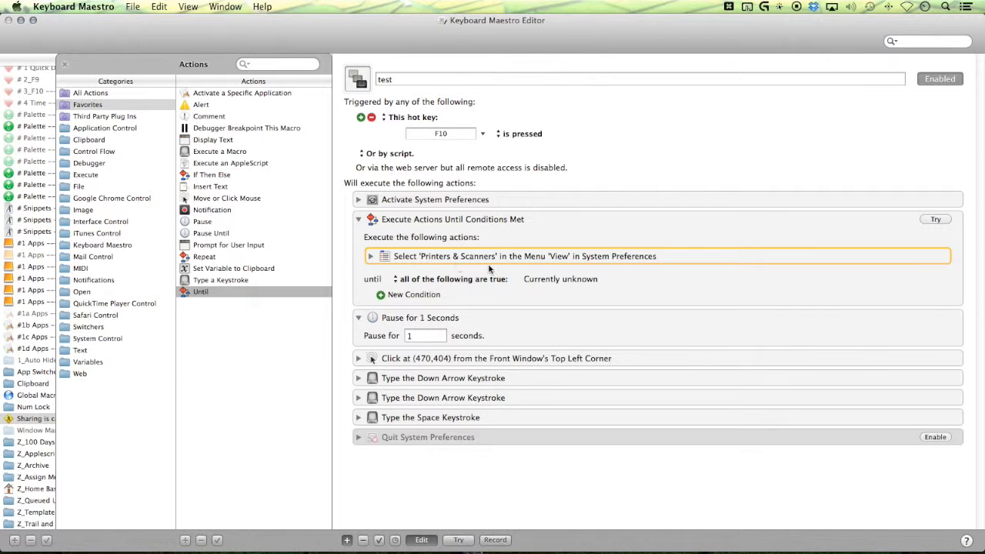
Step: Expand the Select 'Printers & Scanners' action and turn off 'Stop macro if menu cannot be selected'
click(371, 259)
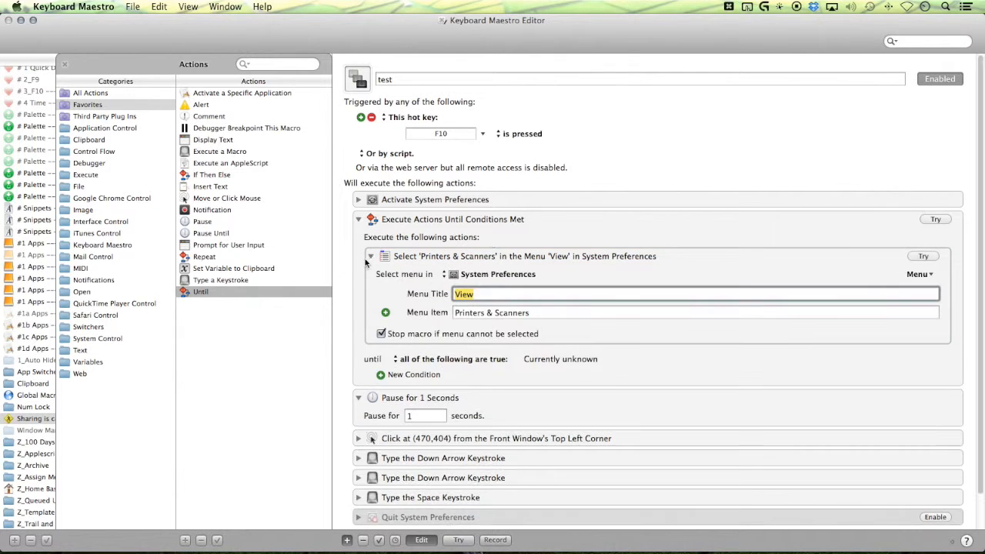
click(401, 227)
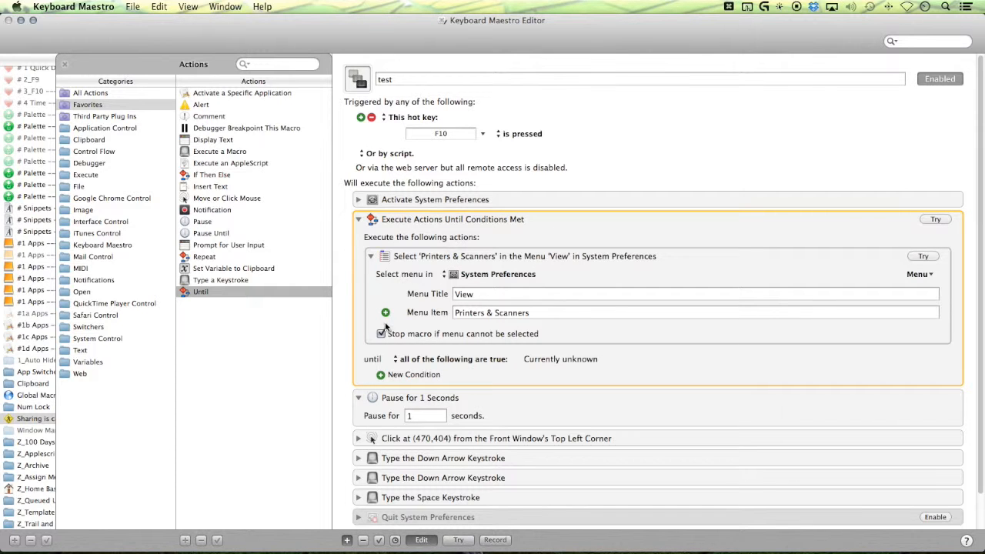
key(alt+super)
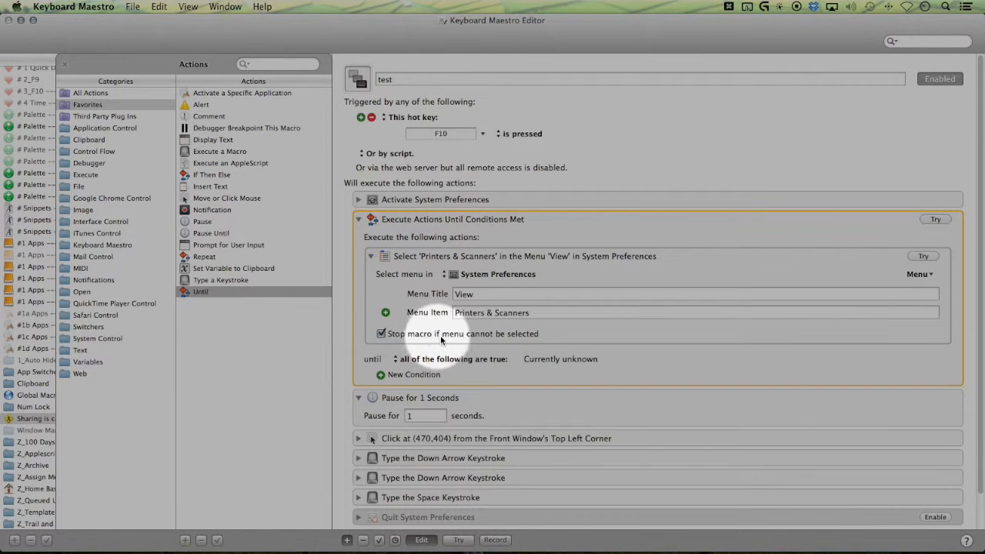
key(alt+super)
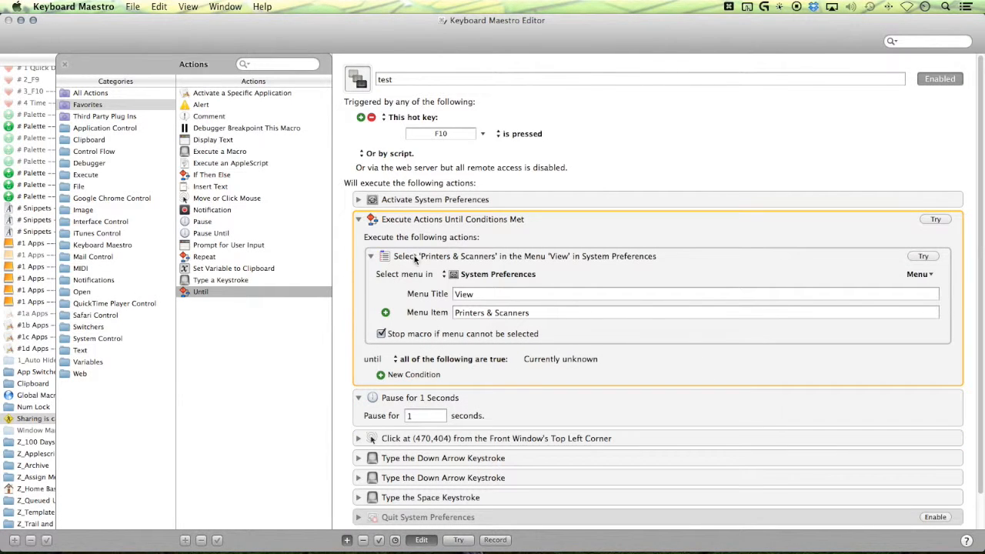
click(382, 333)
Step: Add a Front Window Condition to the Until action, and try the Activate System Preferences action alone to launch System Preferences
click(381, 375)
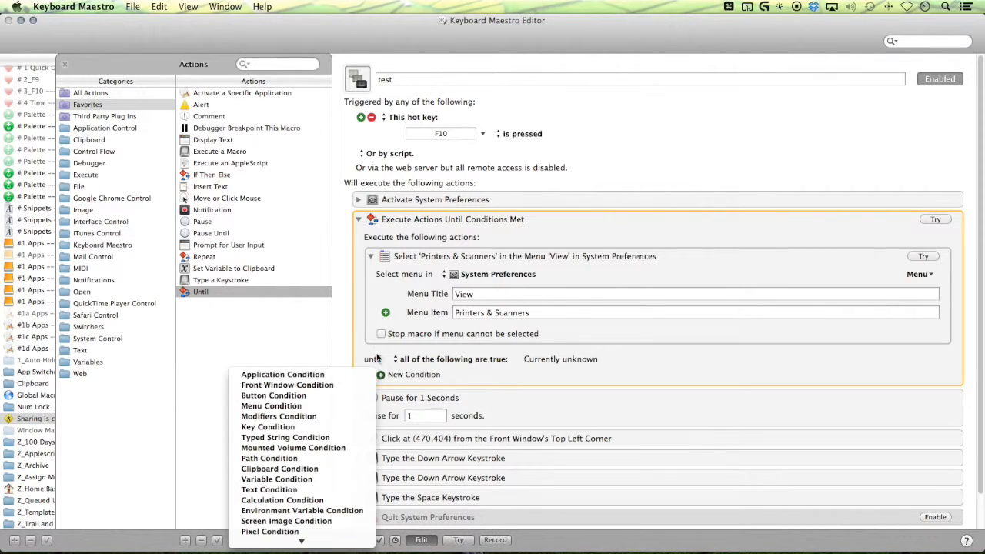
click(296, 385)
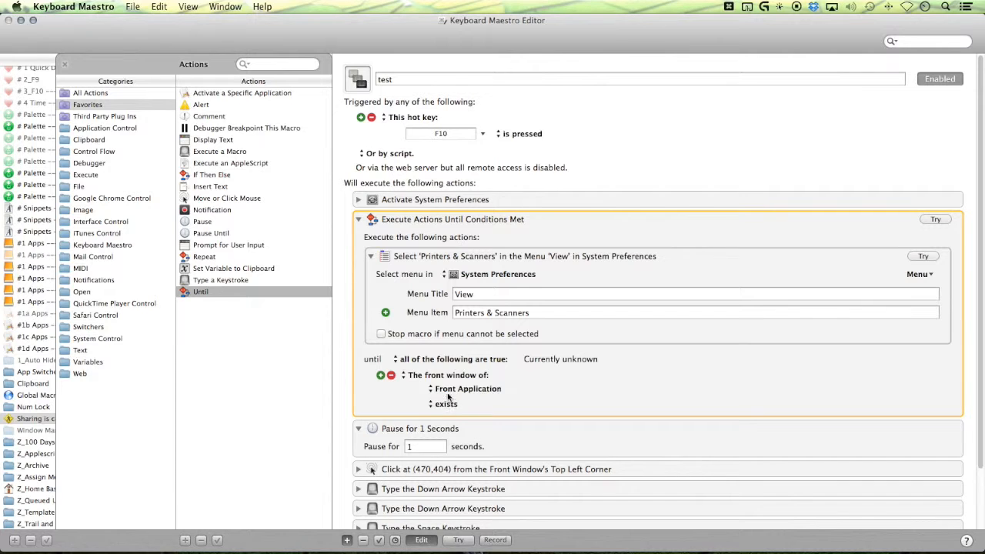
key(super+Tab)
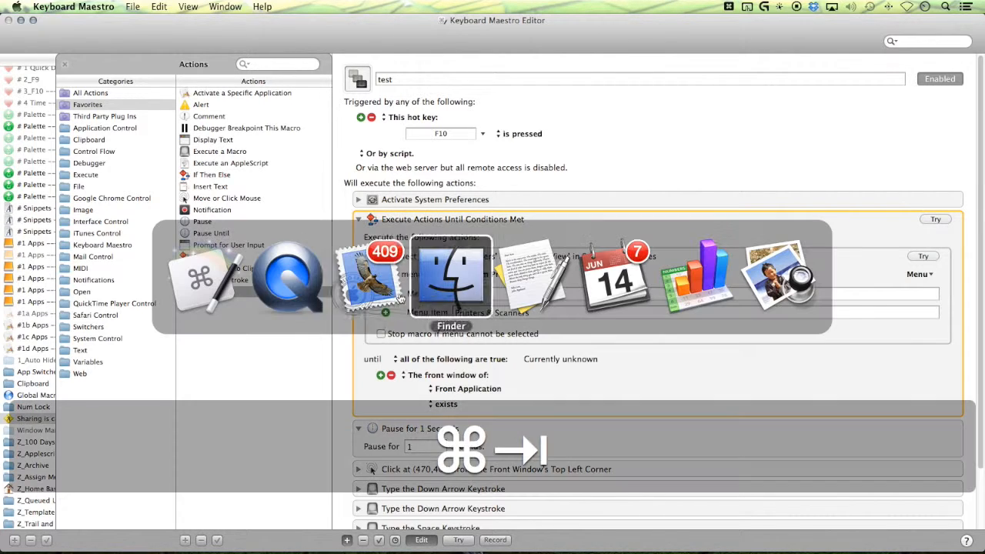
super+click(252, 380)
click(436, 200)
key(shift+super+t)
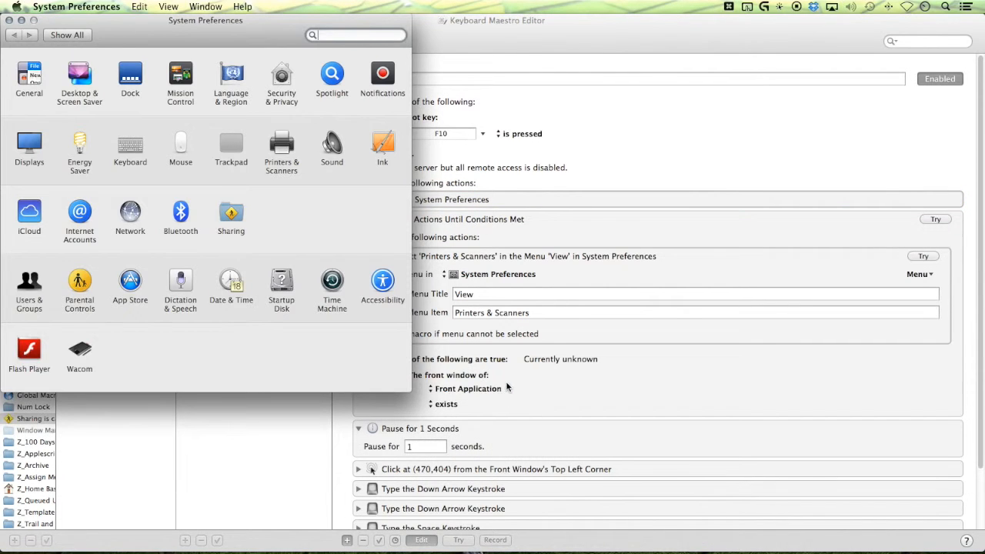
Step: Set the Until action's front window condition to System Preferences with the test 'title is'
click(486, 388)
key(super+z)
key(super+z)
click(464, 389)
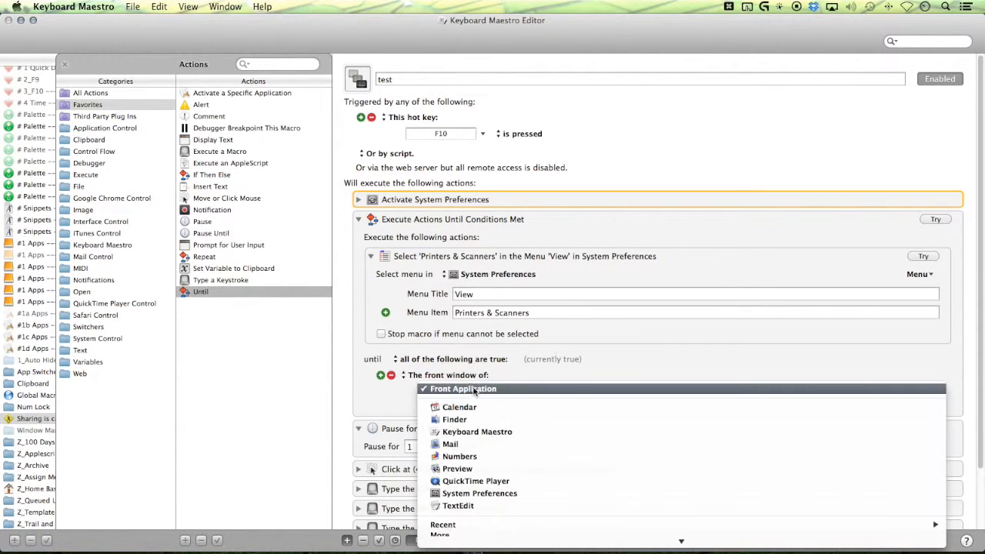
click(482, 496)
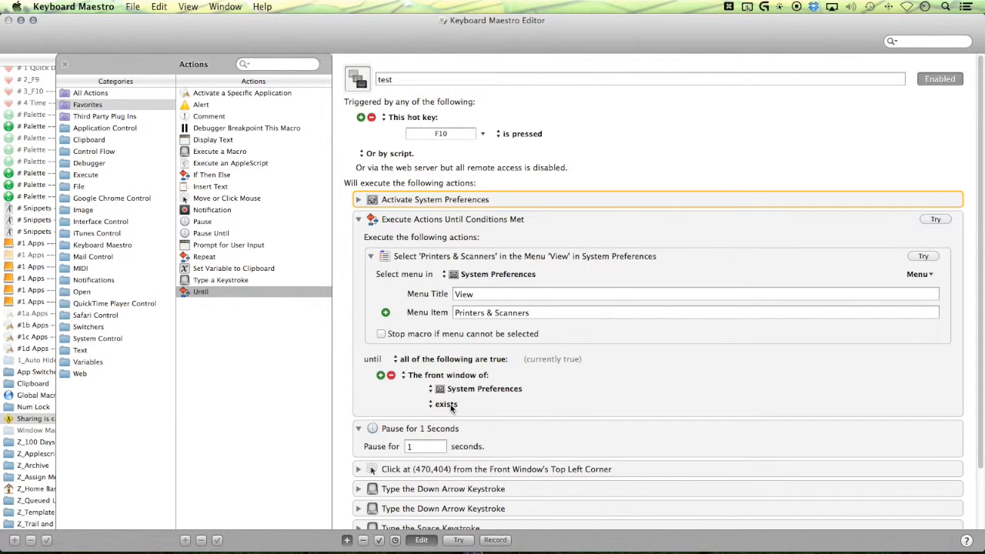
click(448, 405)
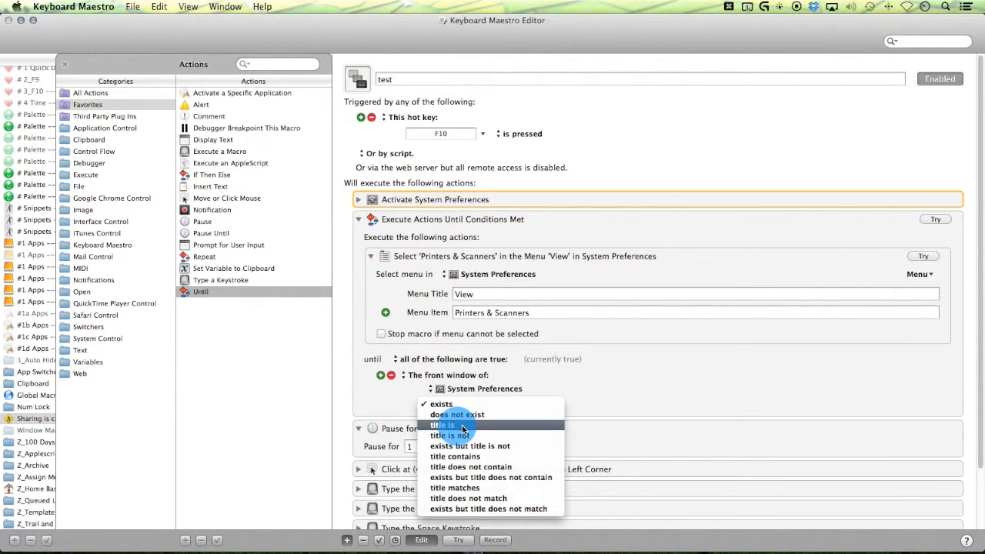
click(443, 427)
Step: Open the Printers & Scanners pane in System Preferences, and copy the menu item name 'Printers & Scanners' into the condition's window title
key(super+Tab)
click(282, 145)
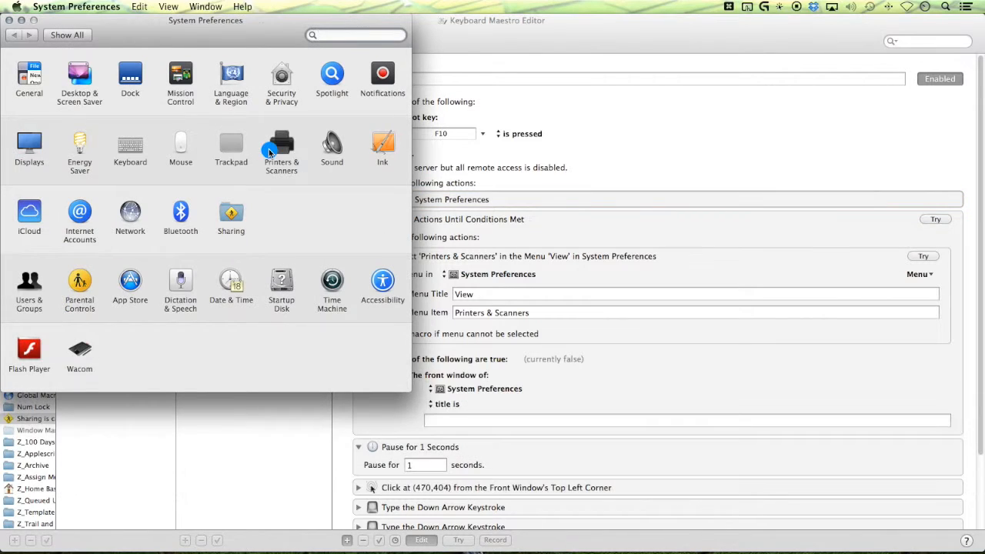
key(super+Tab)
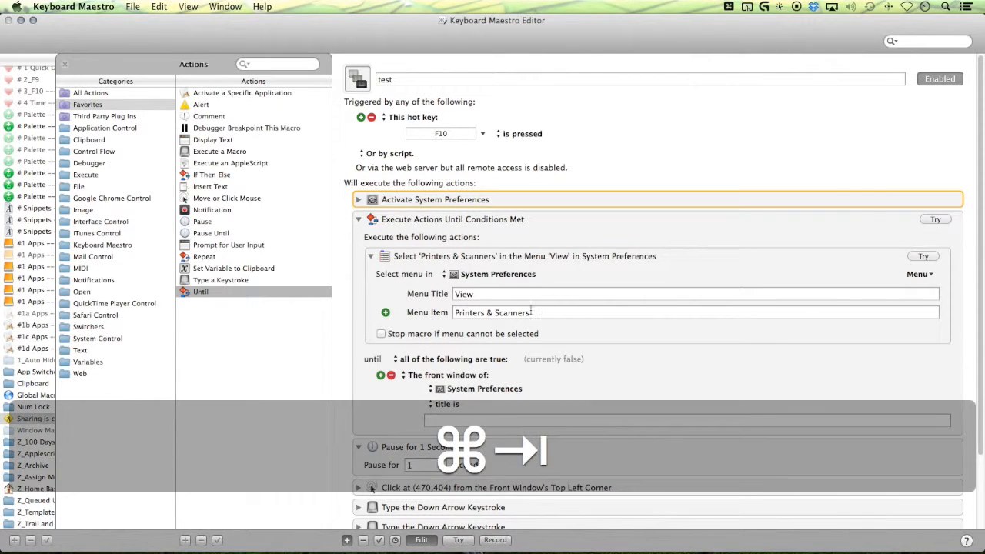
click(418, 313)
key(super+c)
click(491, 421)
key(super+v)
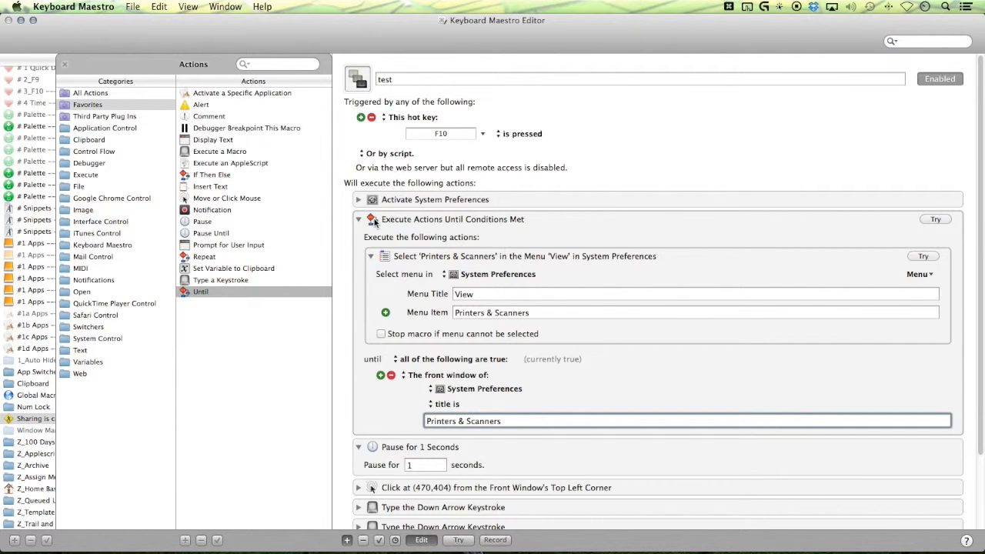
Step: Move the Pause action inside the Until action below the menu selection and set it to .3 seconds
click(483, 452)
drag(483, 451, 419, 374)
text(.3)
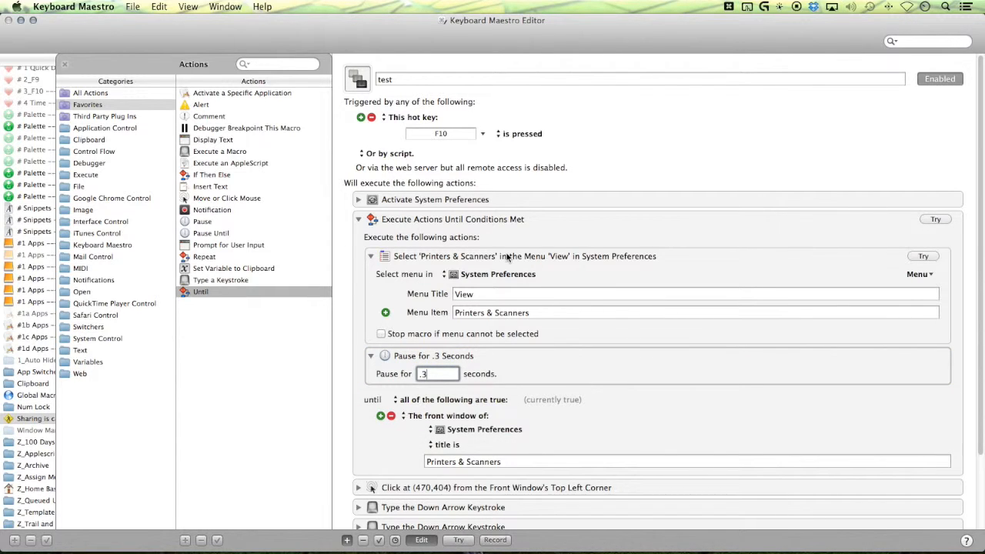
Step: Test the macro three times with its hot key, quitting System Preferences after each run
key(F10)
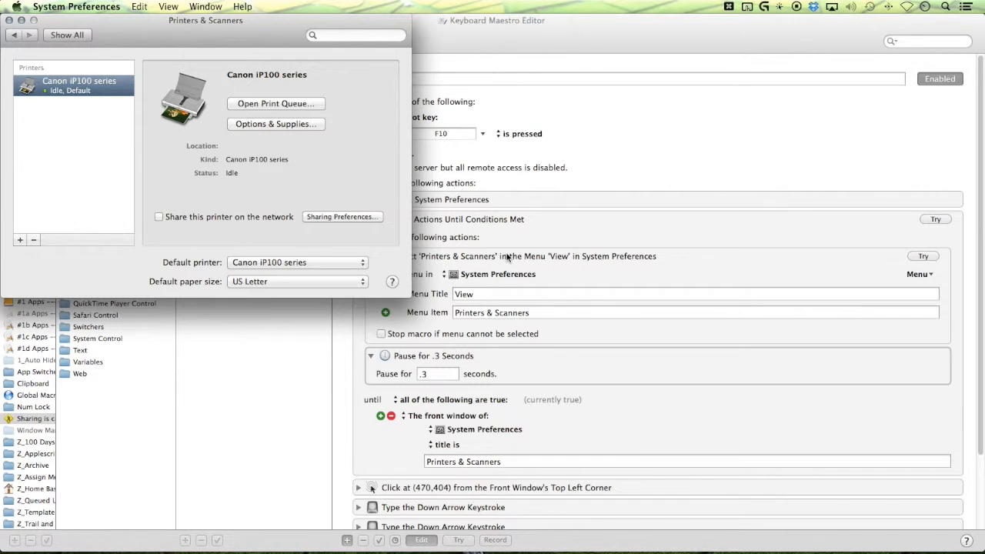
key(super+q)
key(F10)
key(super+q)
key(F10)
key(super+q)
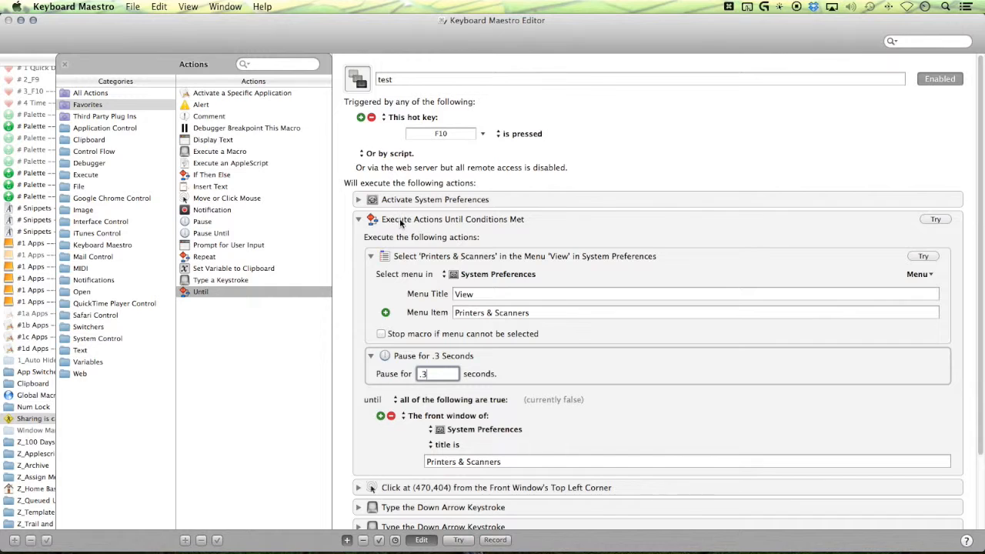
Step: Collapse the Until action and insert an If Then Else below the Click action, conditioned on the wireless network 'Awesome' being connected
click(359, 220)
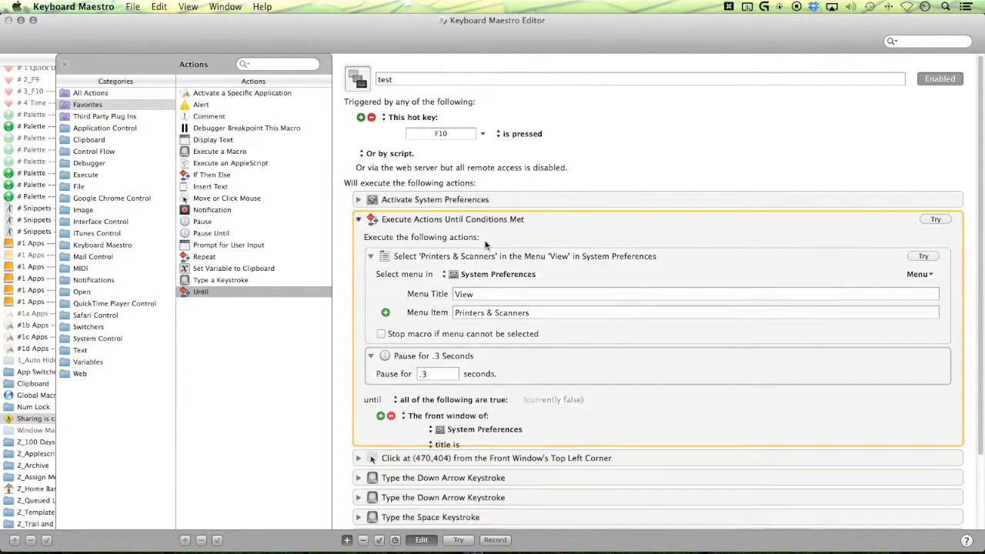
click(477, 238)
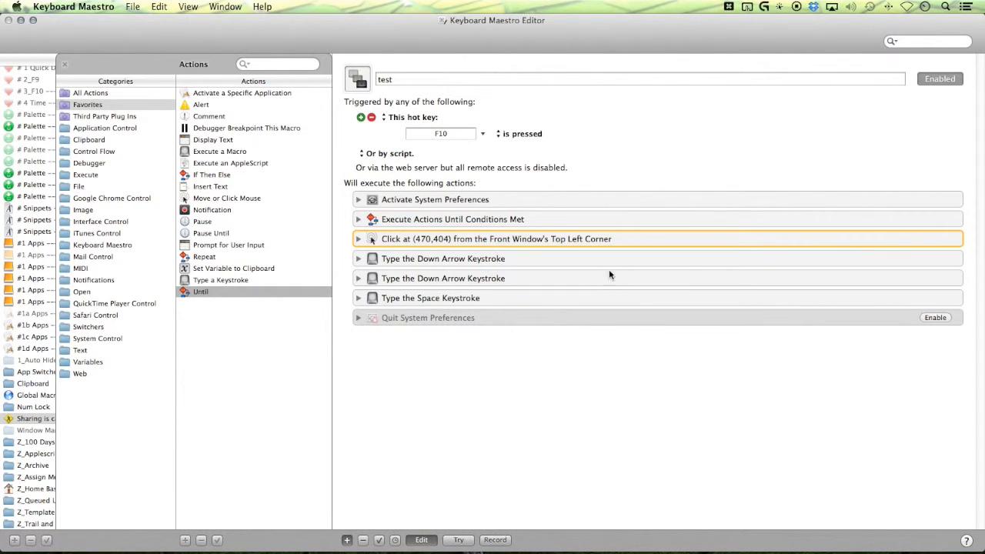
double_click(225, 176)
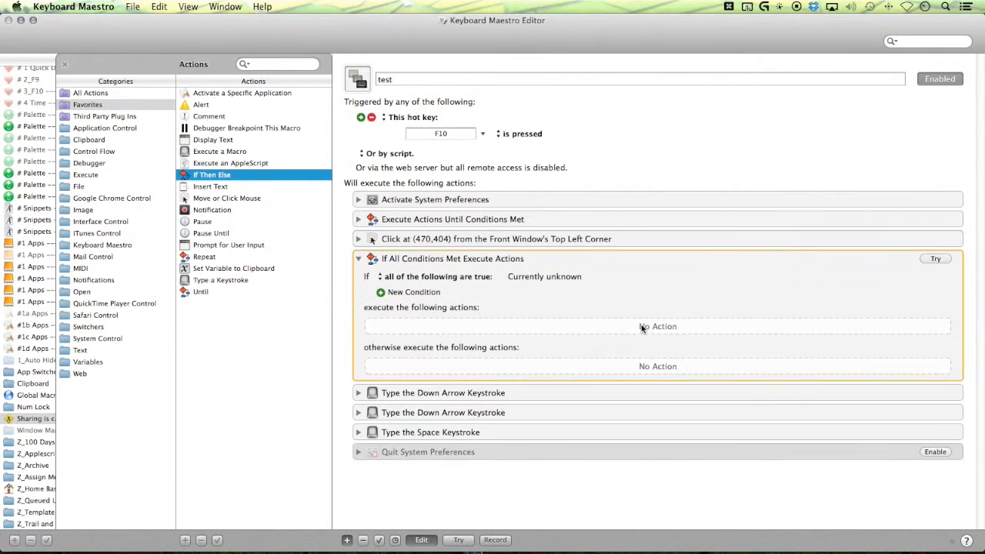
click(412, 293)
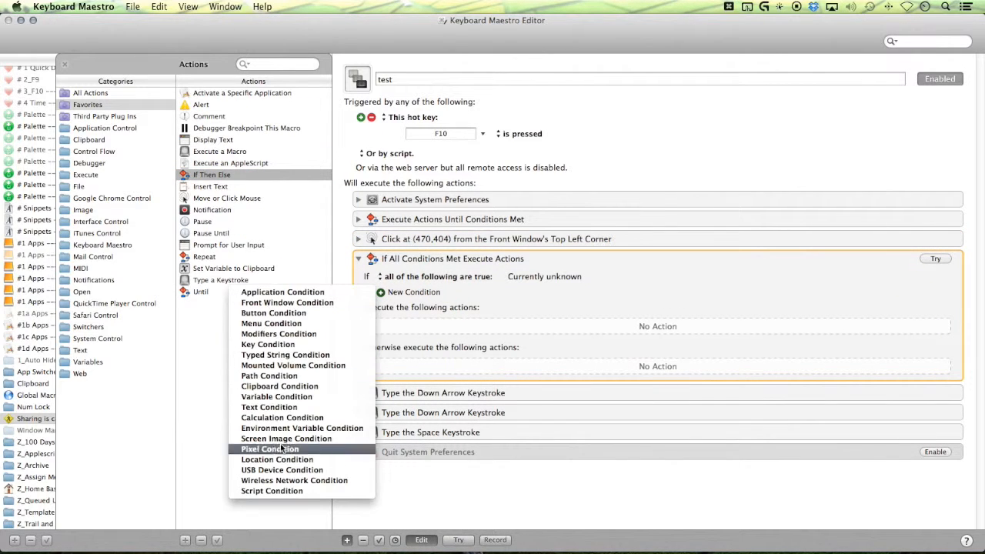
click(262, 483)
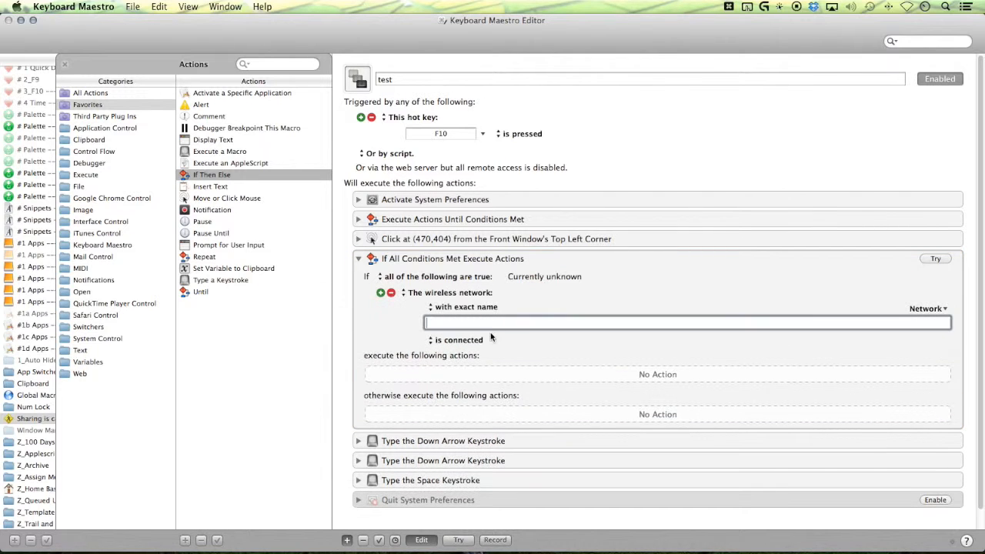
text(Awesome)
click(485, 375)
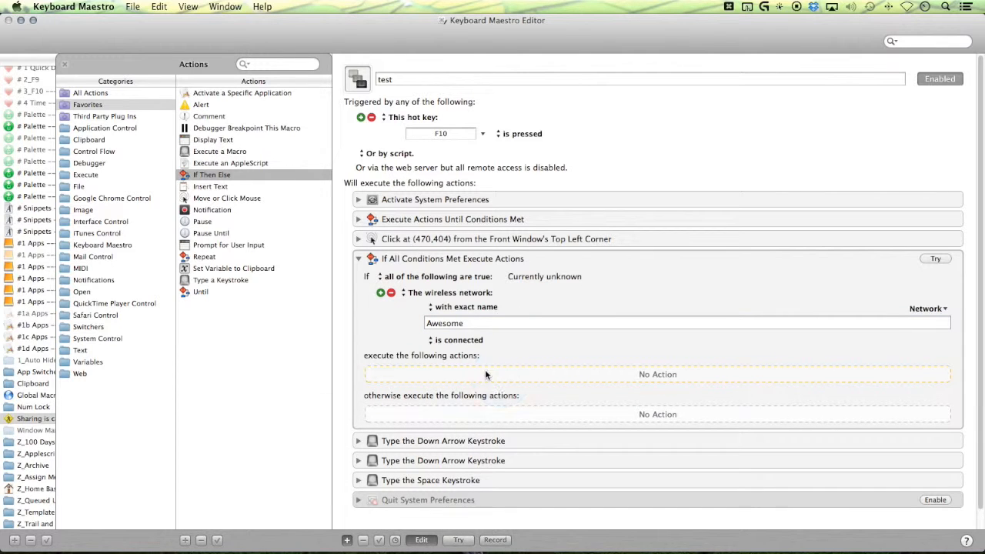
Step: Move both Type the Down Arrow Keystroke actions into the If action's 'execute the following actions' section
click(468, 463)
click(475, 444)
click(471, 462)
shift+click(474, 446)
drag(474, 447, 489, 396)
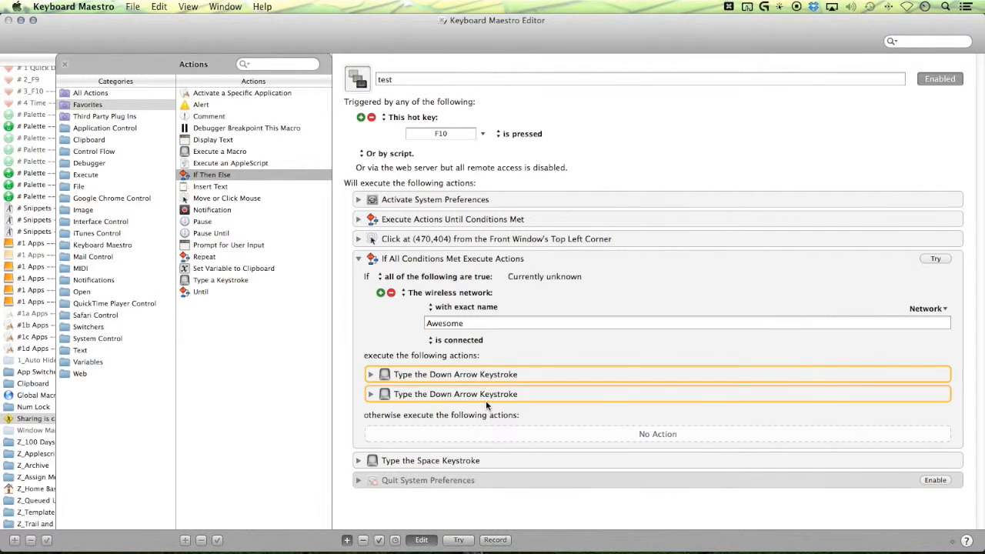
Step: Copy both Type the Down Arrow Keystroke actions into the If action's 'otherwise execute the following actions' section
key(super+c)
click(484, 434)
key(super+v)
Step: Change both keystrokes in the 'otherwise execute the following actions' section to Up Arrow and collapse the two actions
click(371, 434)
click(493, 451)
key(Up)
click(371, 476)
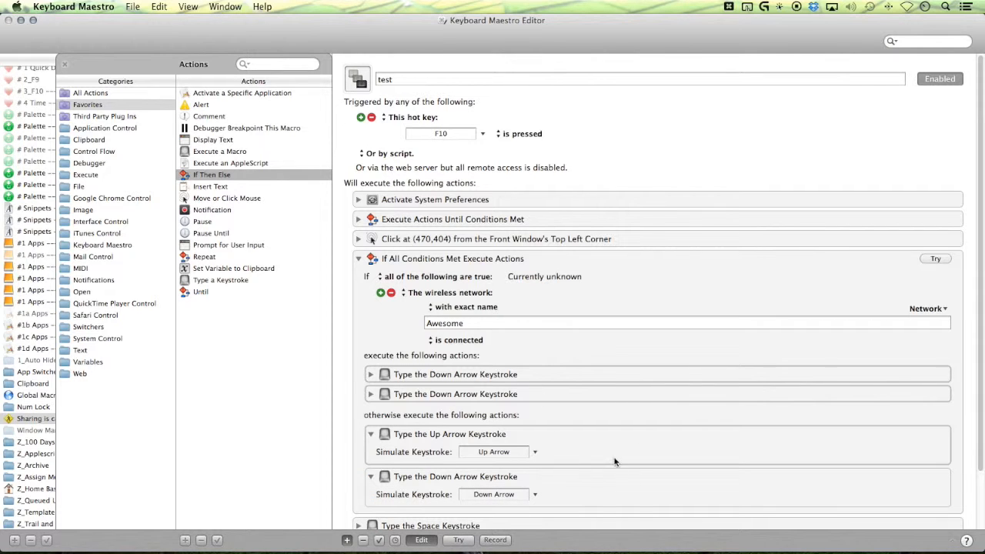
scroll(538, 447, down, 2)
click(494, 473)
key(Up)
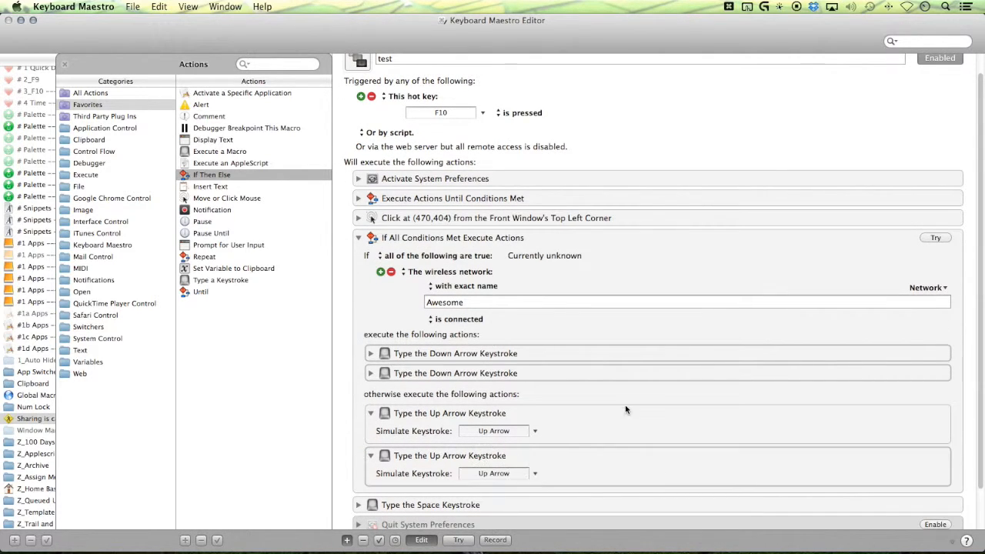
click(370, 455)
click(371, 413)
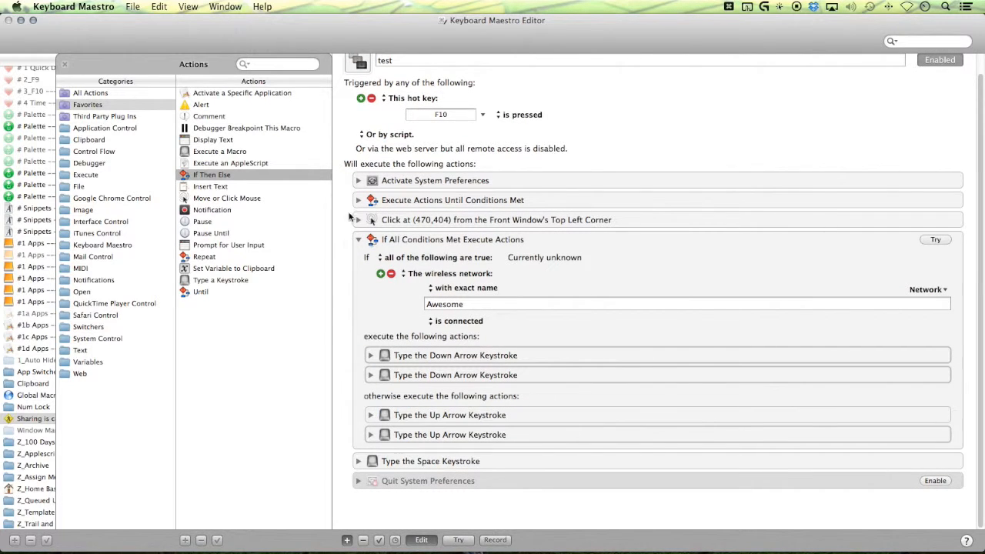
Step: Test the macro with its F10 hot key before and after turning Wi-Fi on, quitting System Preferences after each run
key(F10)
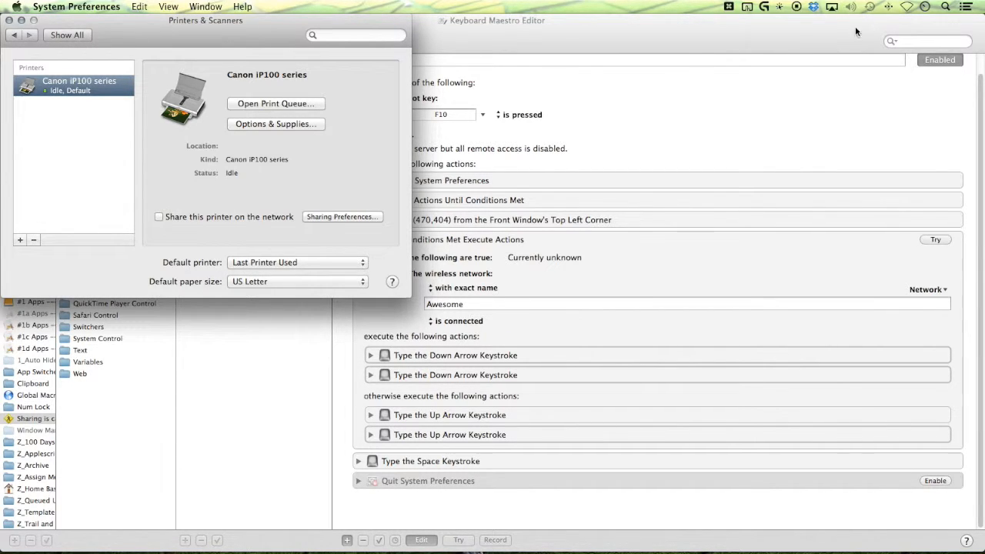
click(906, 9)
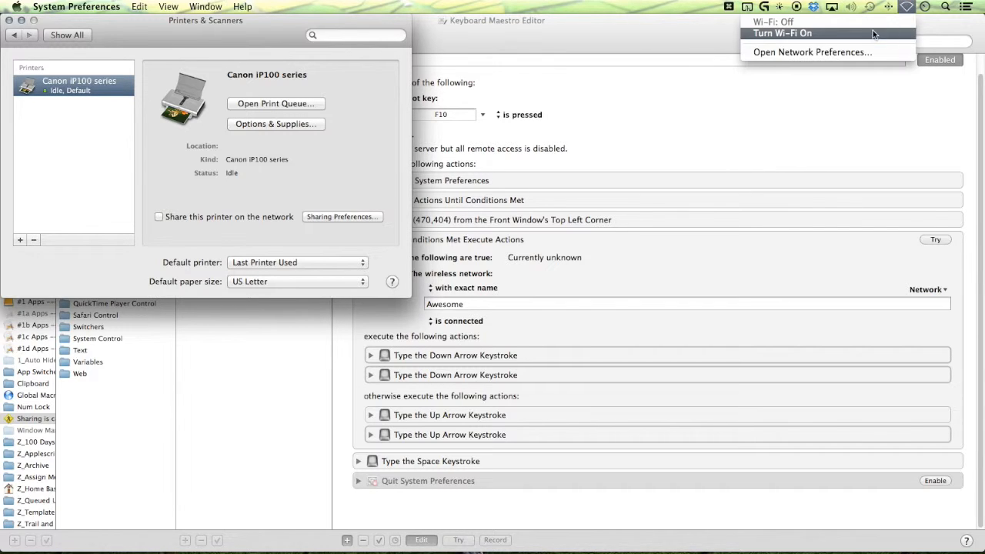
click(853, 34)
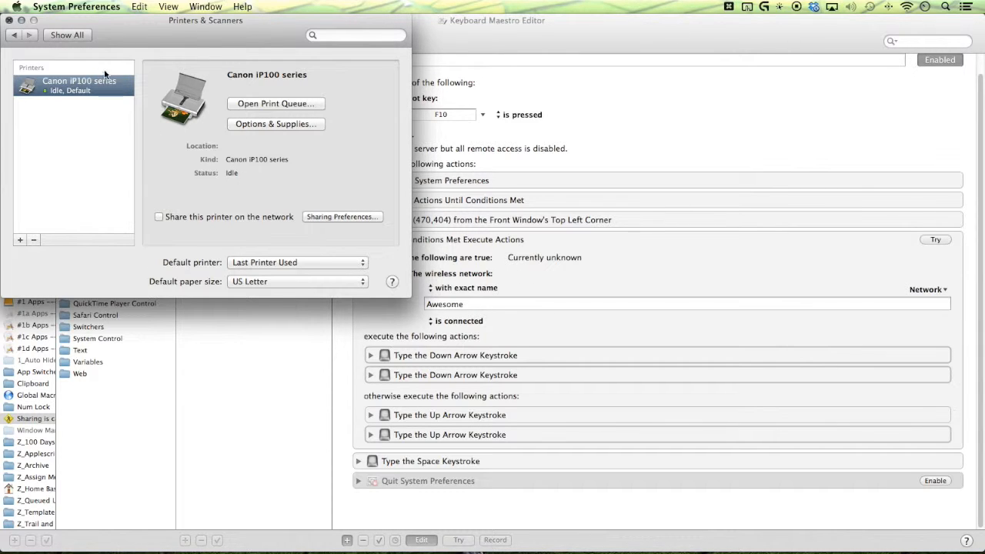
key(super+q)
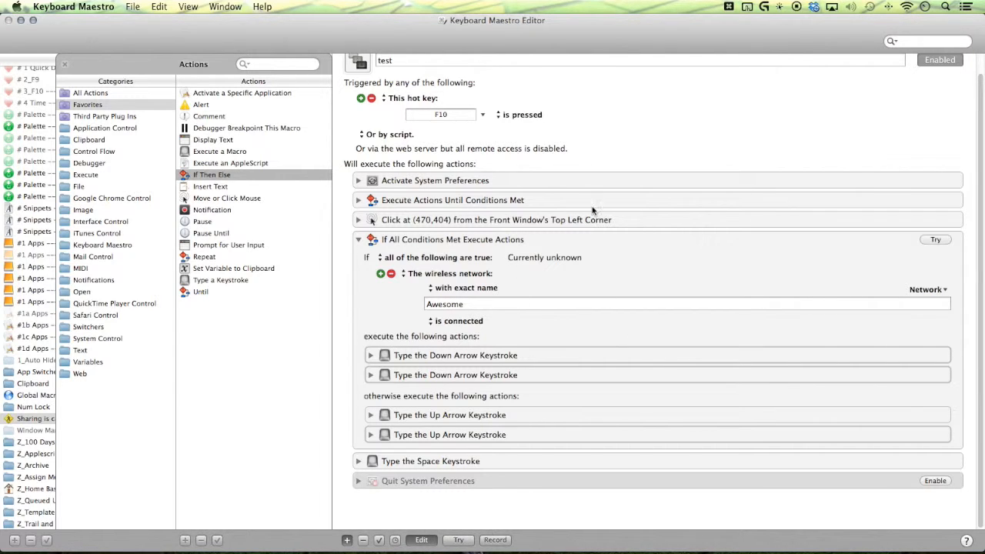
key(F10)
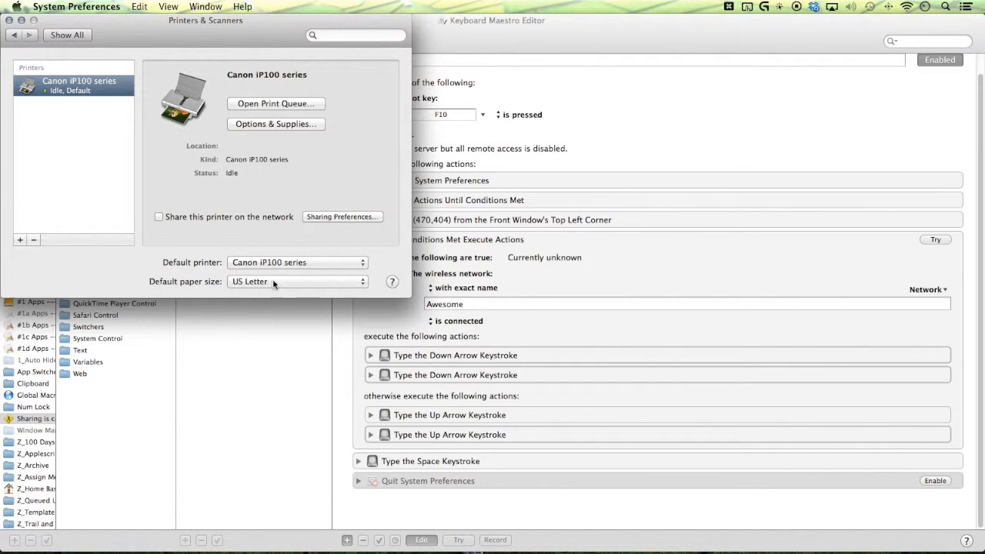
key(super+q)
Step: Turn Wi-Fi off and run the macro again with its F10 hot key, quitting System Preferences when done
click(907, 7)
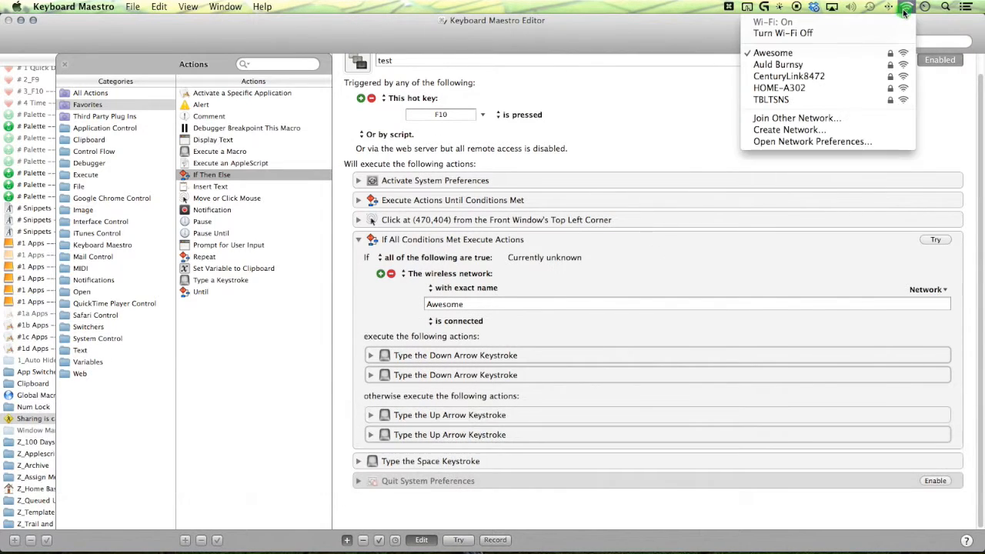
click(869, 33)
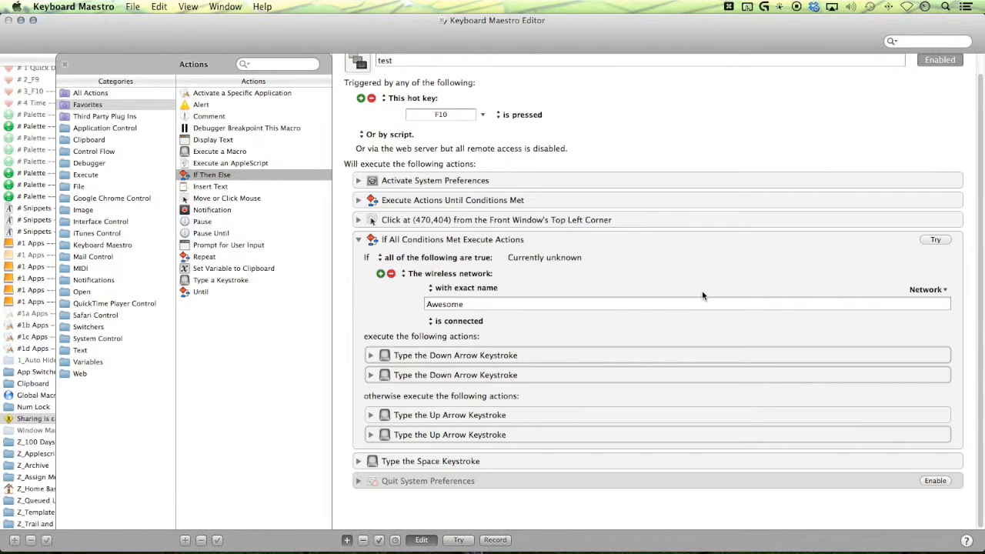
key(F10)
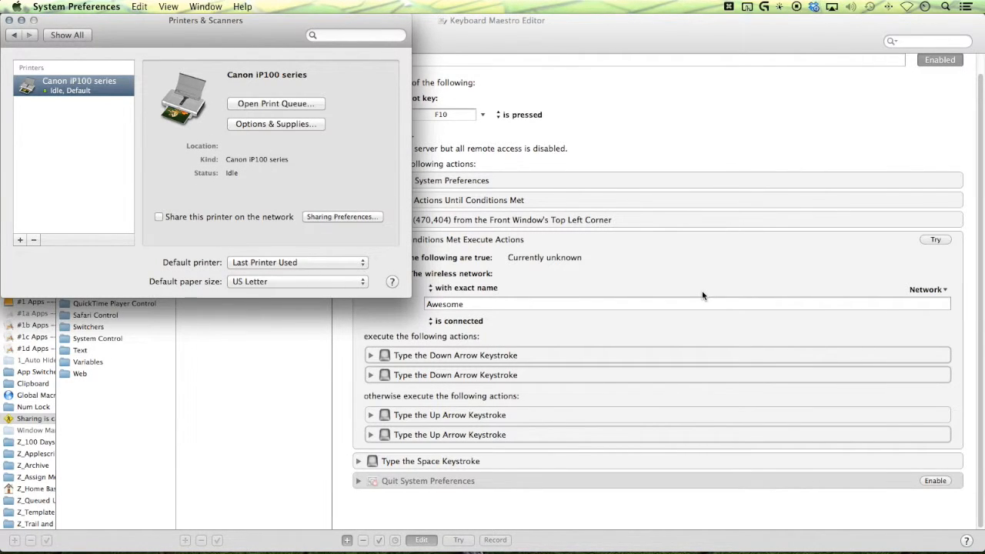
key(super+q)
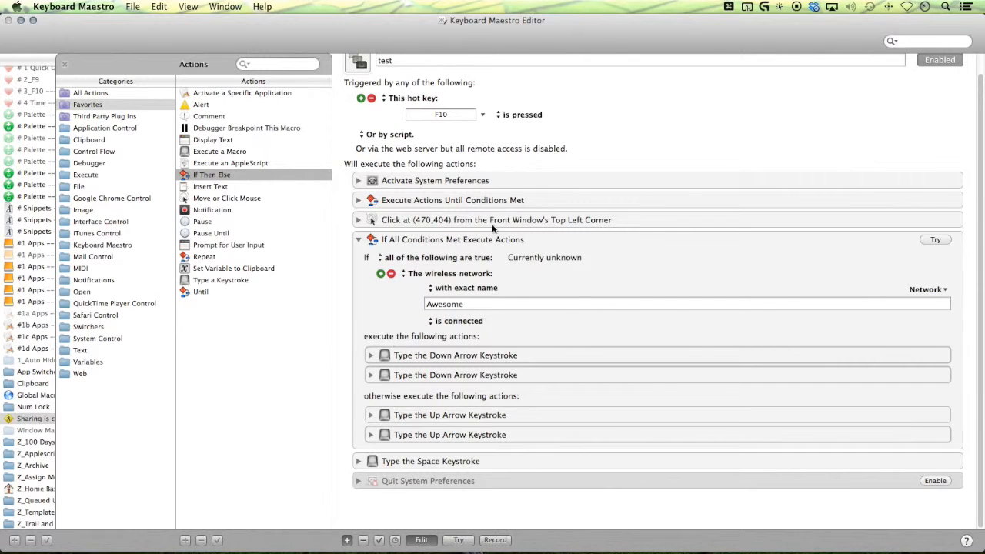
Step: Collapse the If action and switch from the actions list to the finished Printer Reset macro
click(359, 240)
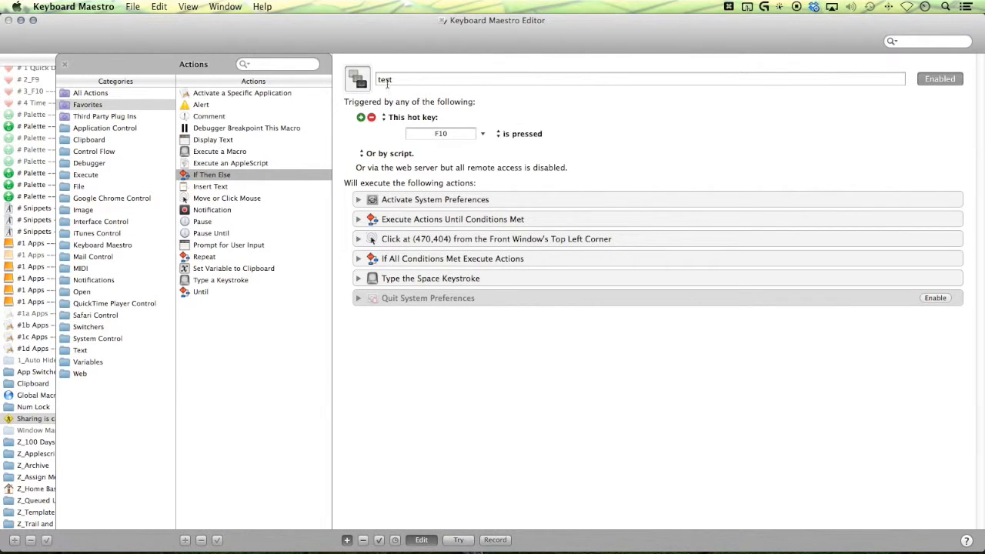
click(66, 67)
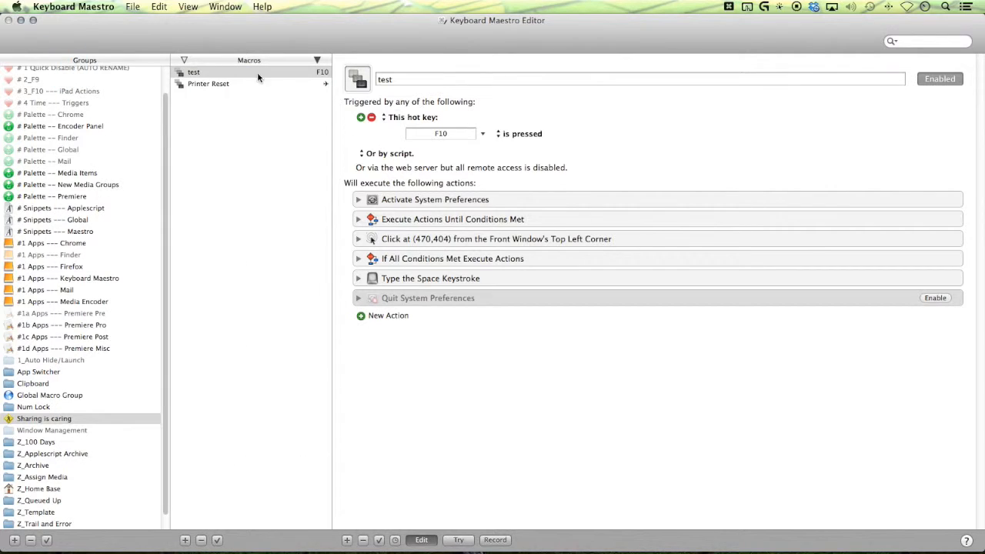
click(231, 83)
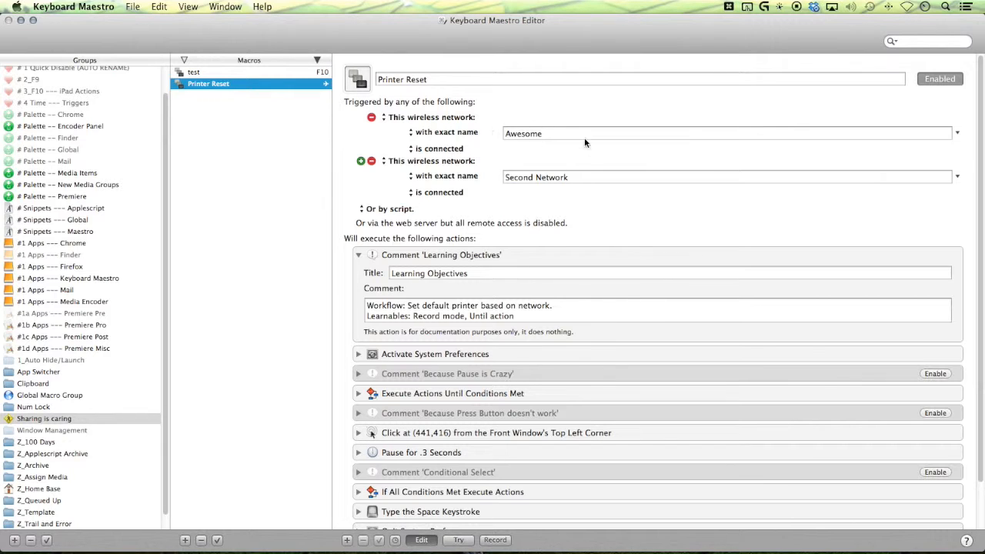
click(451, 176)
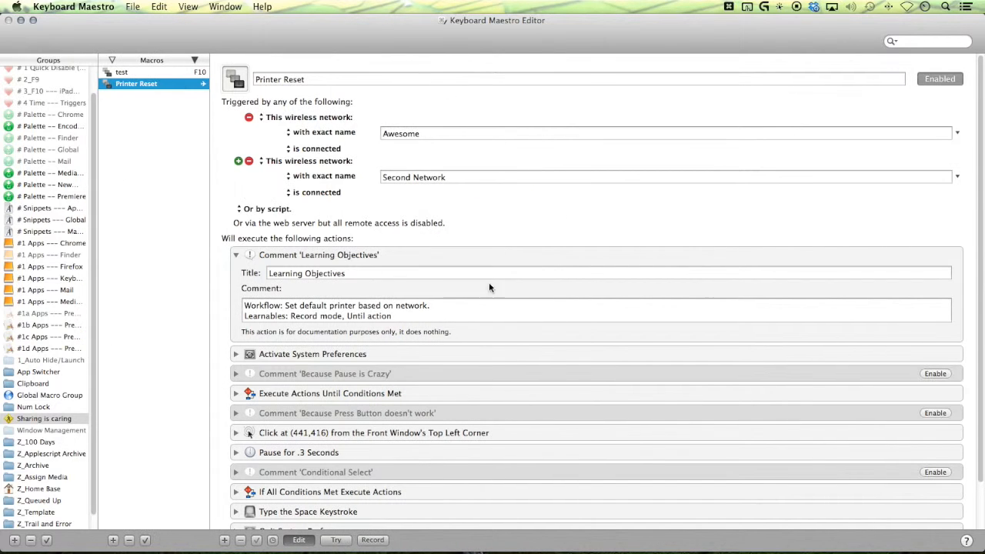
Step: Readjust the Groups and Macros columns so that their names are readable
drag(211, 195, 403, 202)
drag(98, 245, 232, 255)
drag(371, 258, 293, 259)
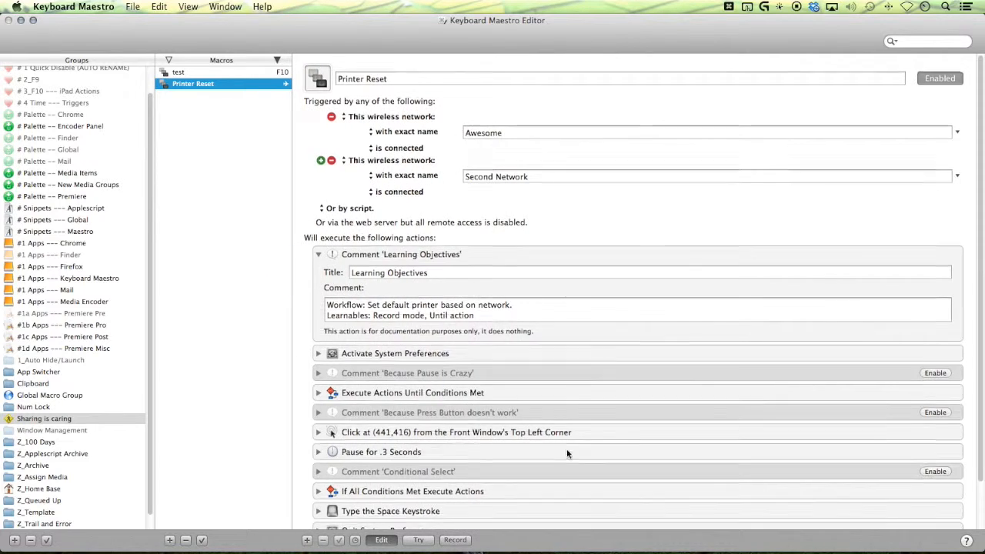
Step: Review the Printer Reset macro's action list, expanding and collapsing the Pause action below the Click action
scroll(586, 253, down, 2)
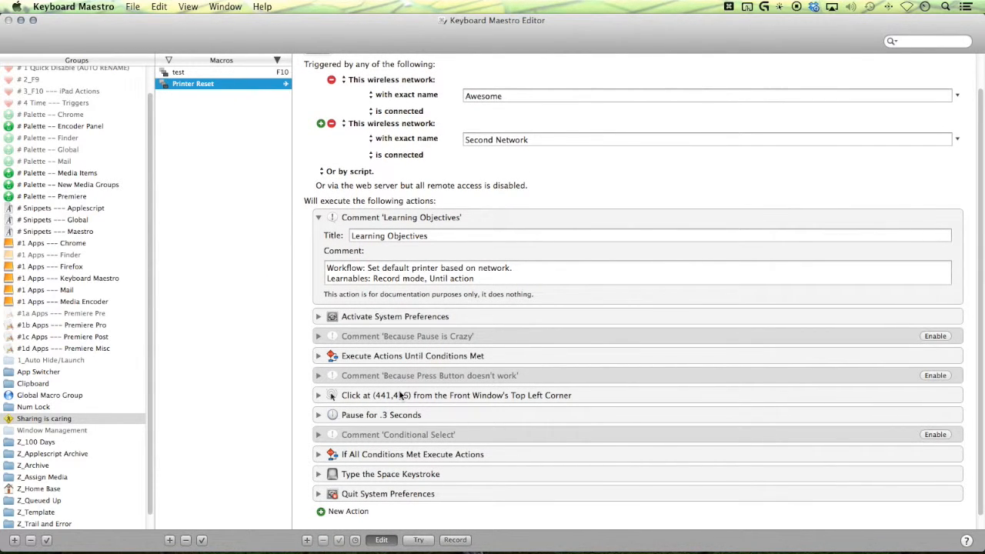
scroll(581, 308, down, 1)
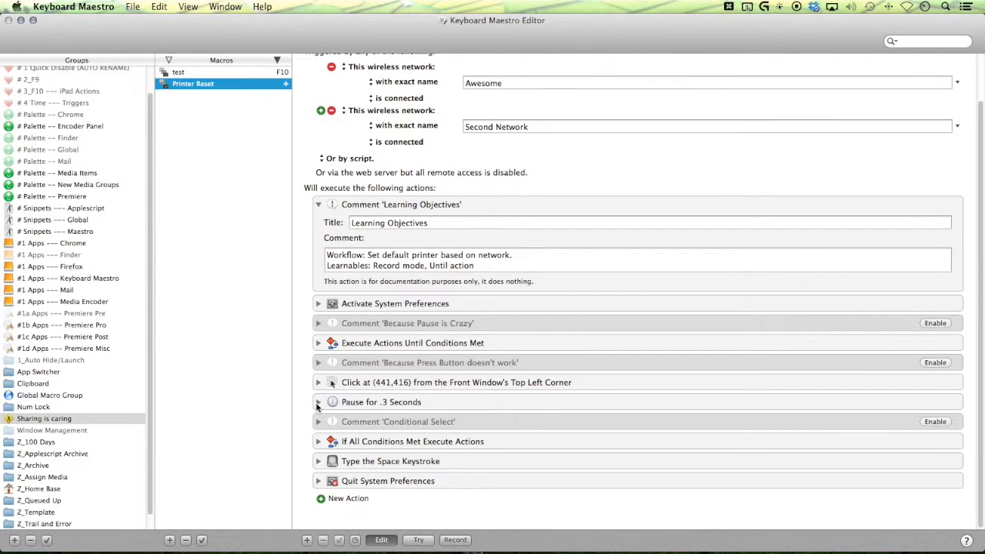
click(318, 402)
scroll(524, 346, down, 2)
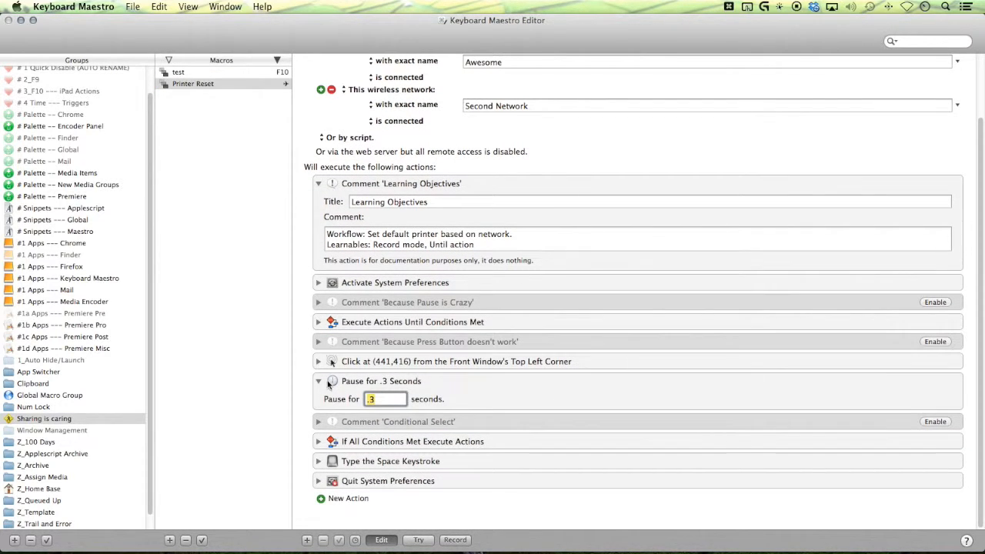
click(327, 382)
click(319, 383)
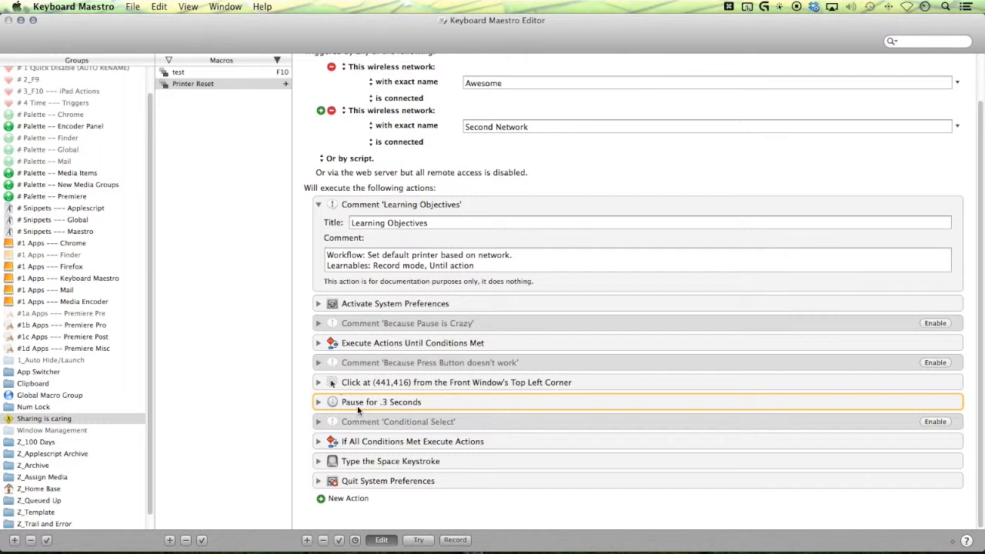
Step: Expand the Printer Reset macro's If action, examine the keystrokes and pauses in both branches, and collapse it
click(319, 441)
scroll(570, 346, down, 5)
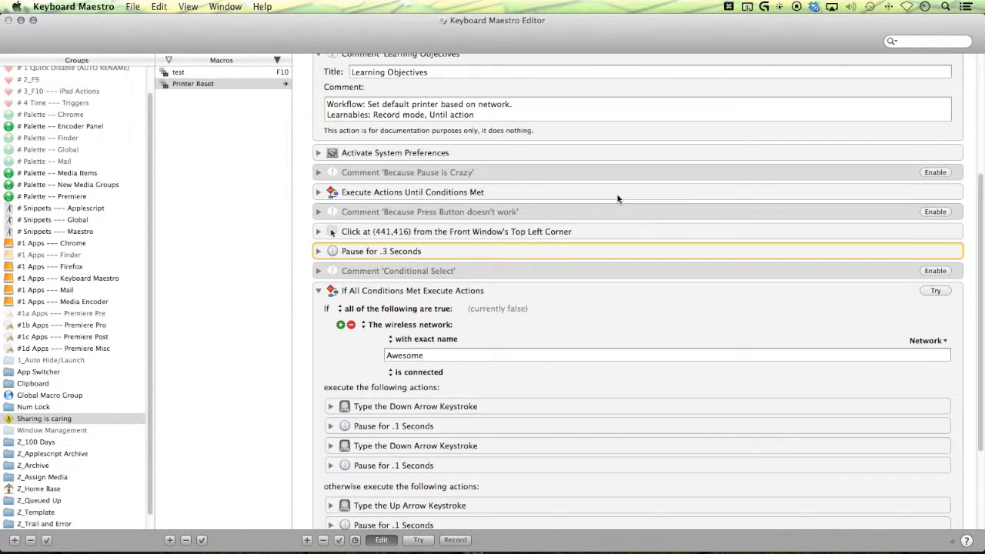
scroll(624, 230, down, 5)
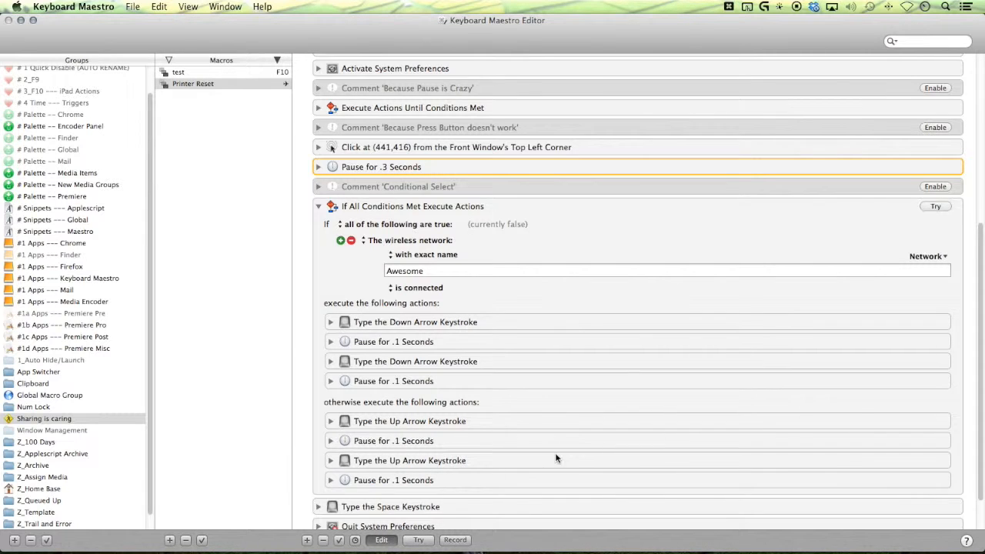
scroll(549, 469, down, 2)
scroll(442, 314, up, 5)
click(319, 304)
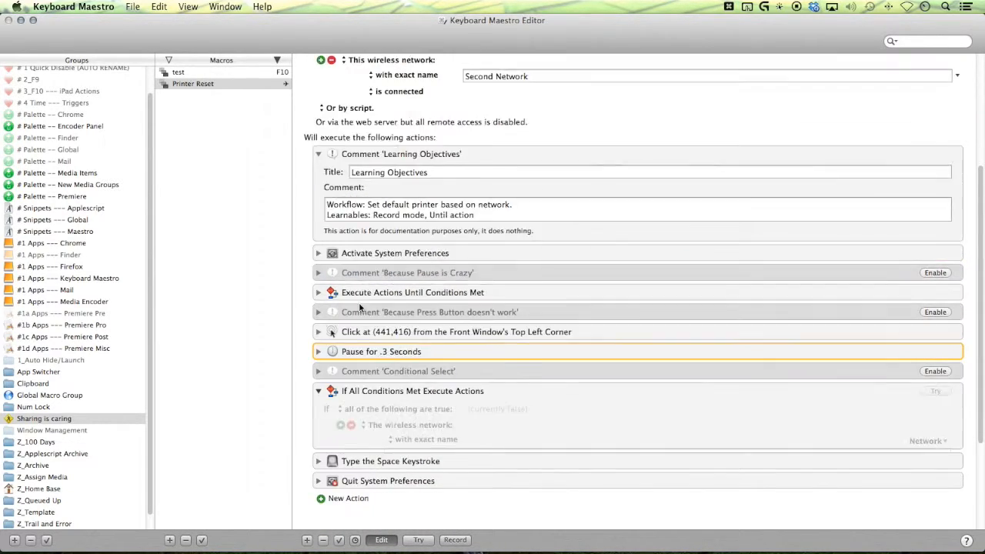
click(531, 251)
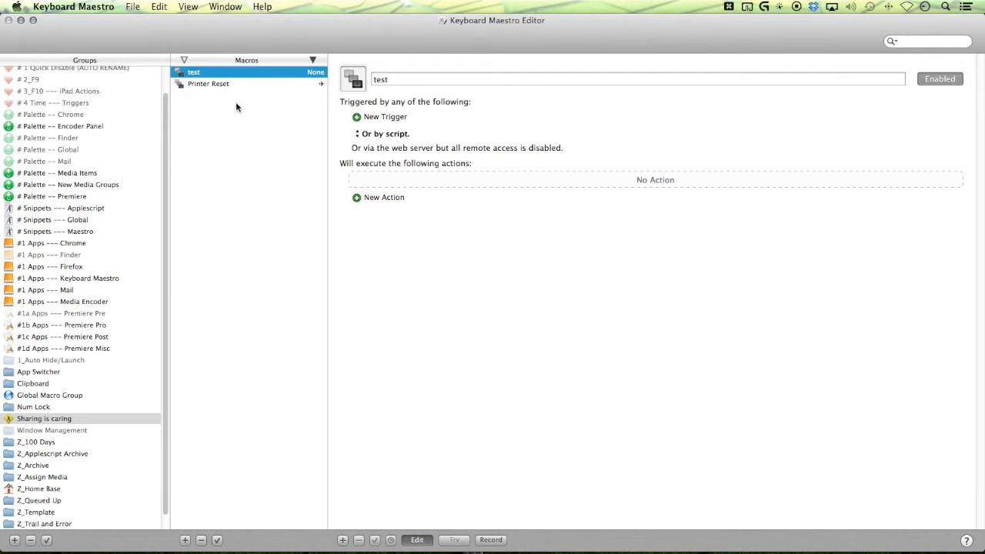
Step: Delete the test macro and open Printer Reset with its Learning Objectives comment selected
key(BackSpace)
click(223, 72)
click(452, 260)
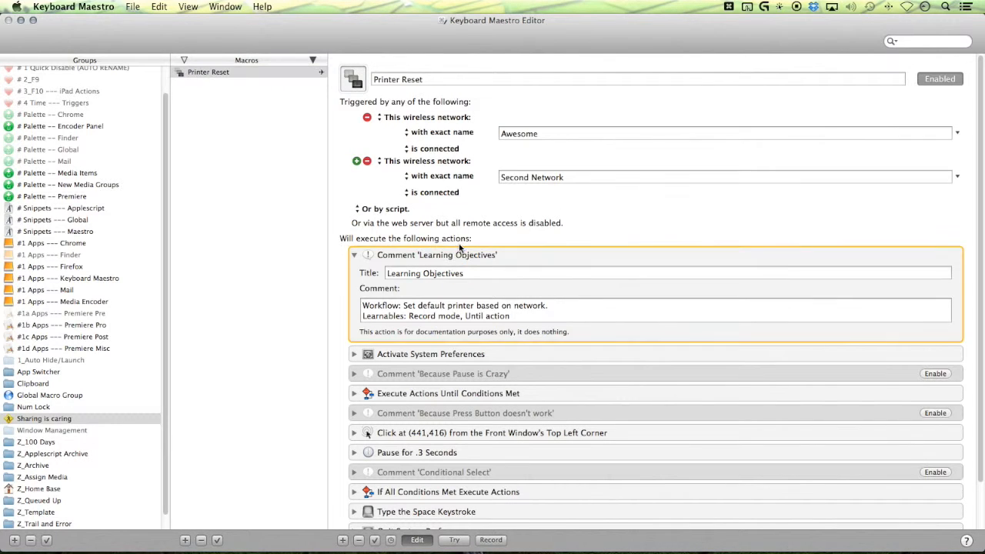